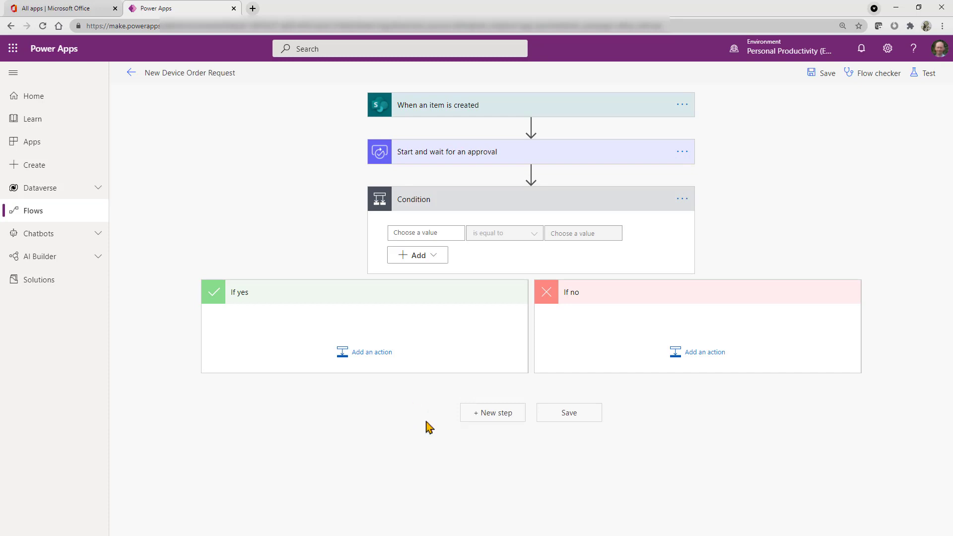
# Set the condition to check that the approval's Outcome is equal to Approve.
pyautogui.click(415, 233)
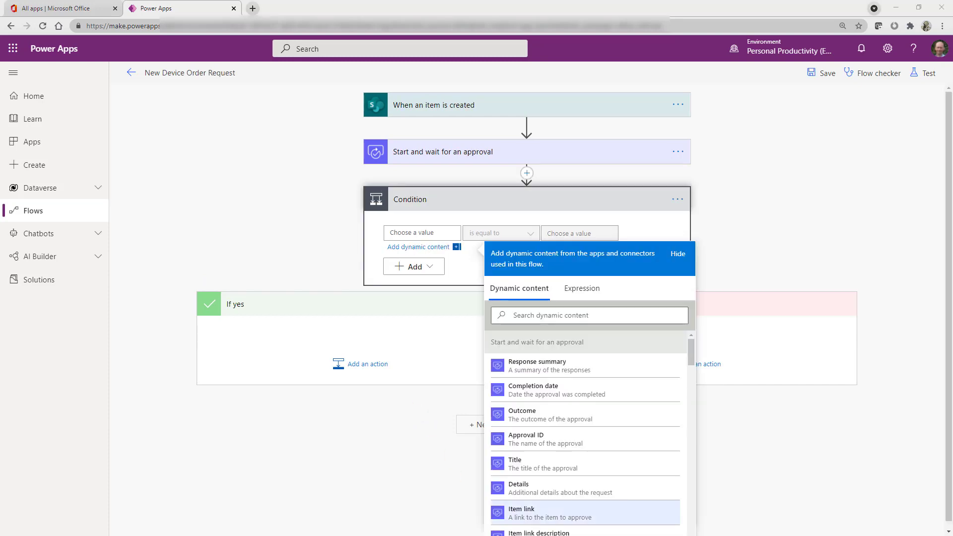
pyautogui.click(426, 229)
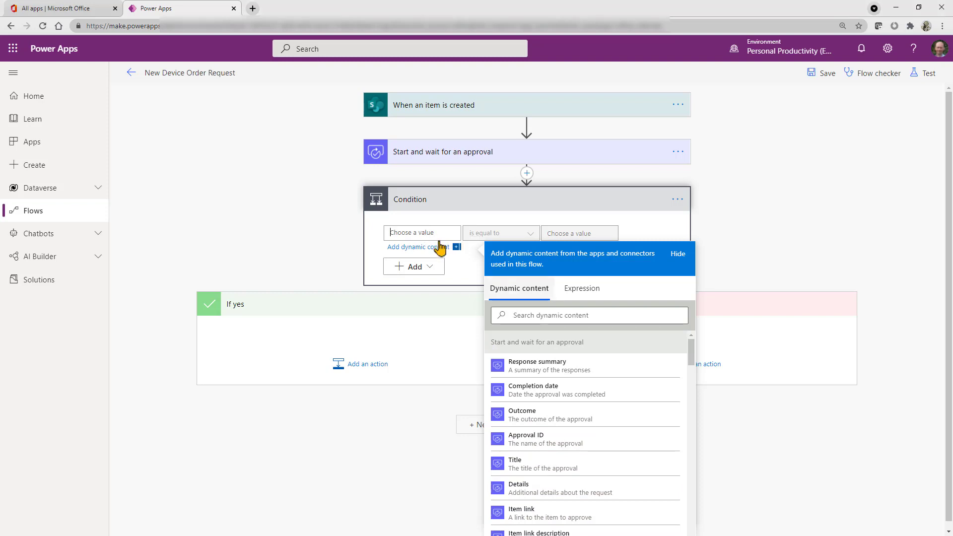
pyautogui.click(515, 313)
pyautogui.write('out')
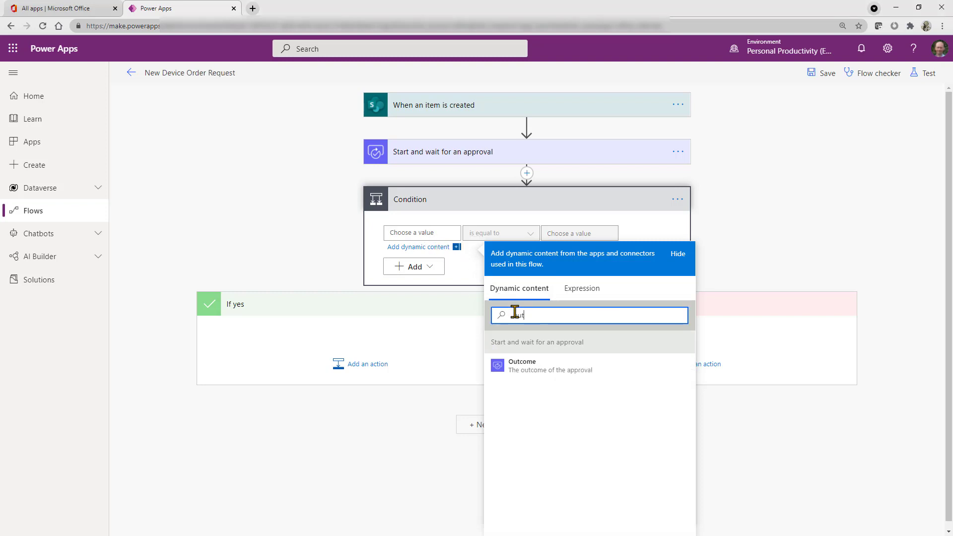
pyautogui.click(519, 369)
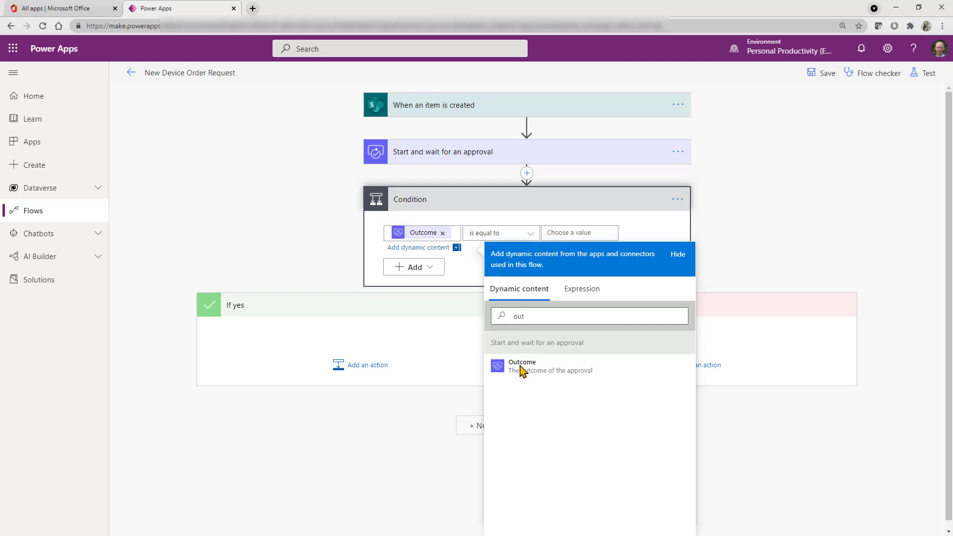
pyautogui.click(566, 233)
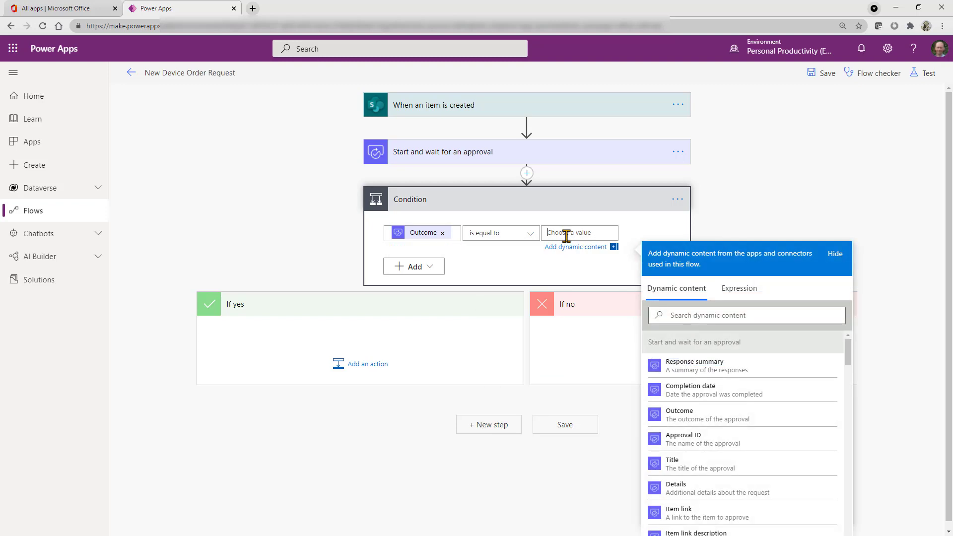
pyautogui.write('Approve')
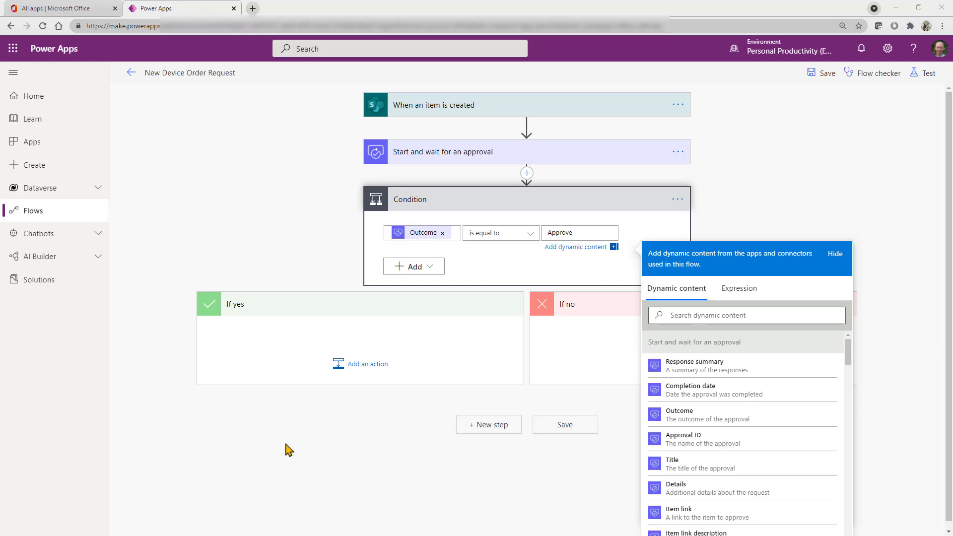
pyautogui.click(334, 370)
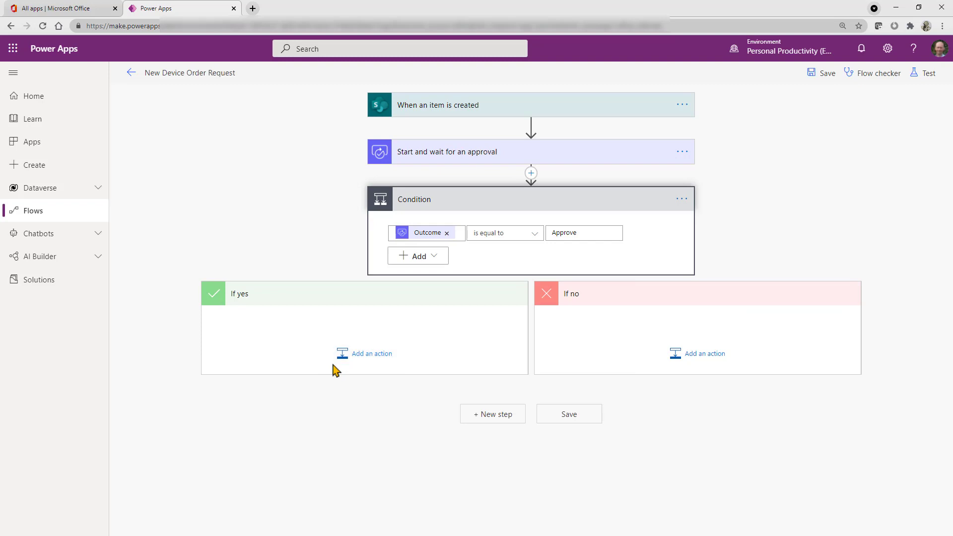
# Add a SharePoint Update item action to the If yes branch of the condition.
pyautogui.click(358, 357)
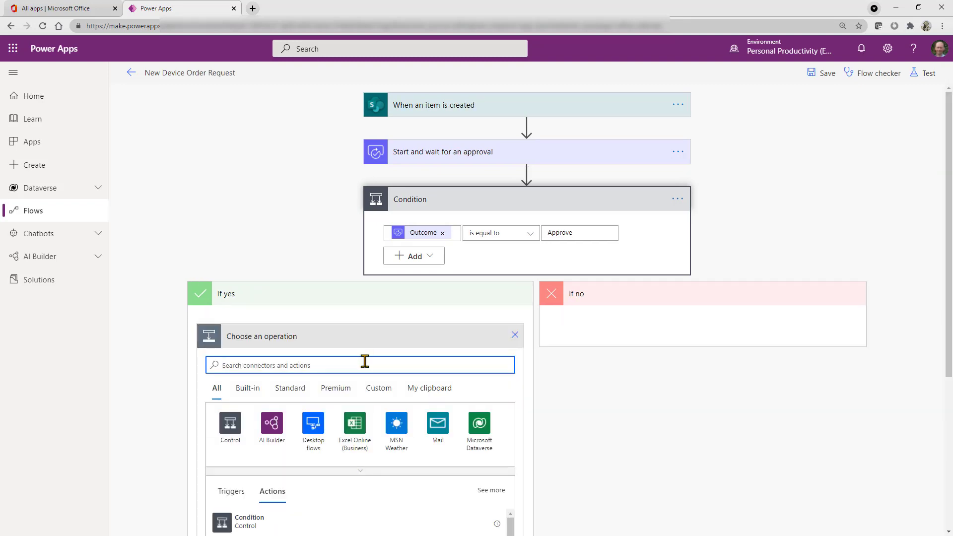
pyautogui.write('sharep')
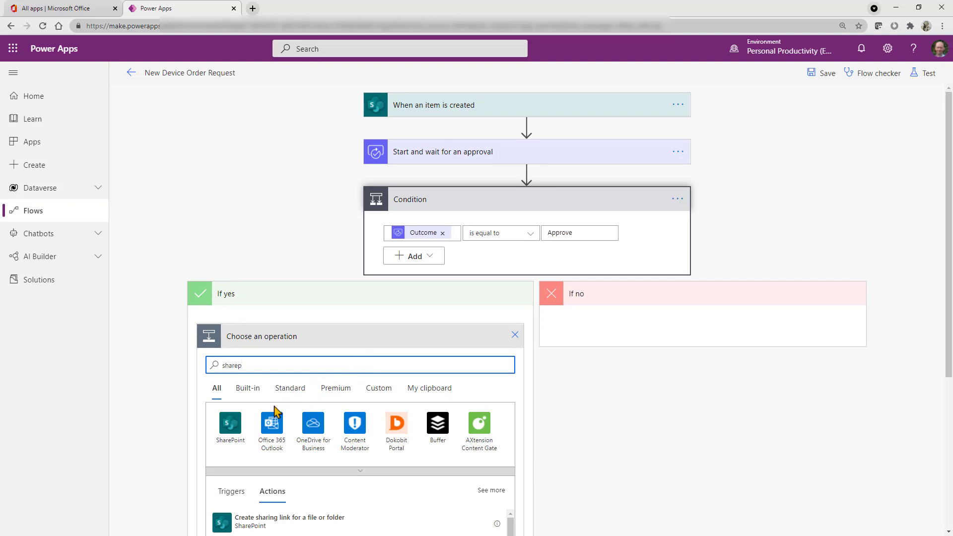
pyautogui.click(230, 431)
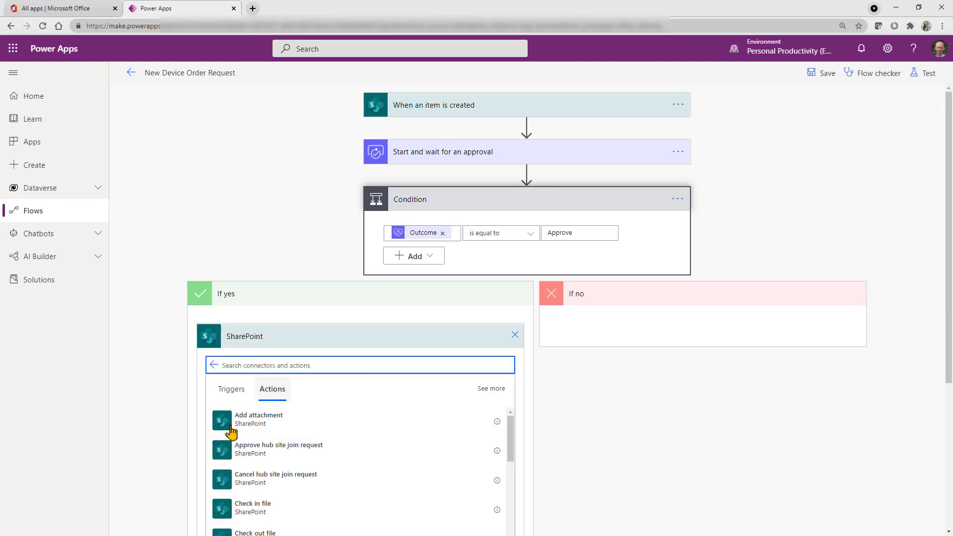
pyautogui.scroll(-1, 270, 412)
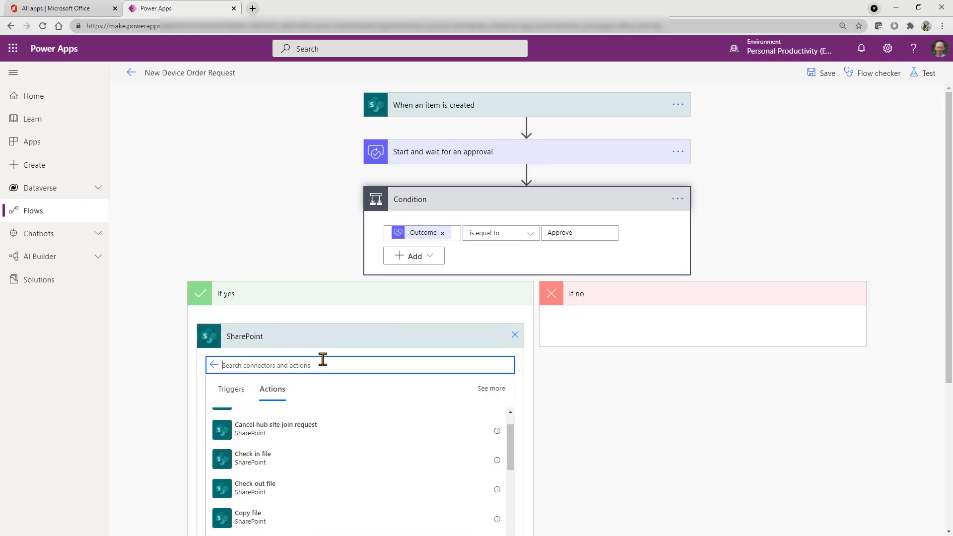
pyautogui.write('upda')
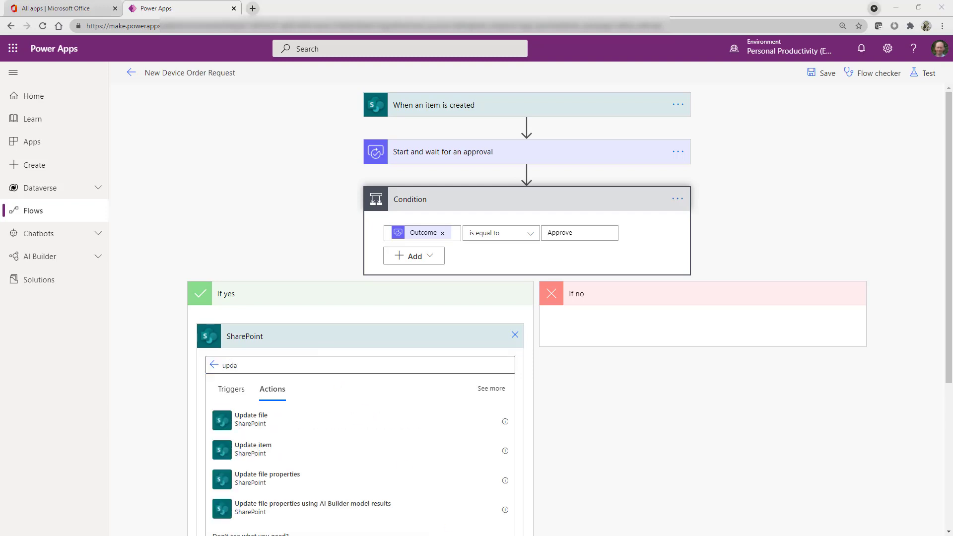
pyautogui.click(255, 368)
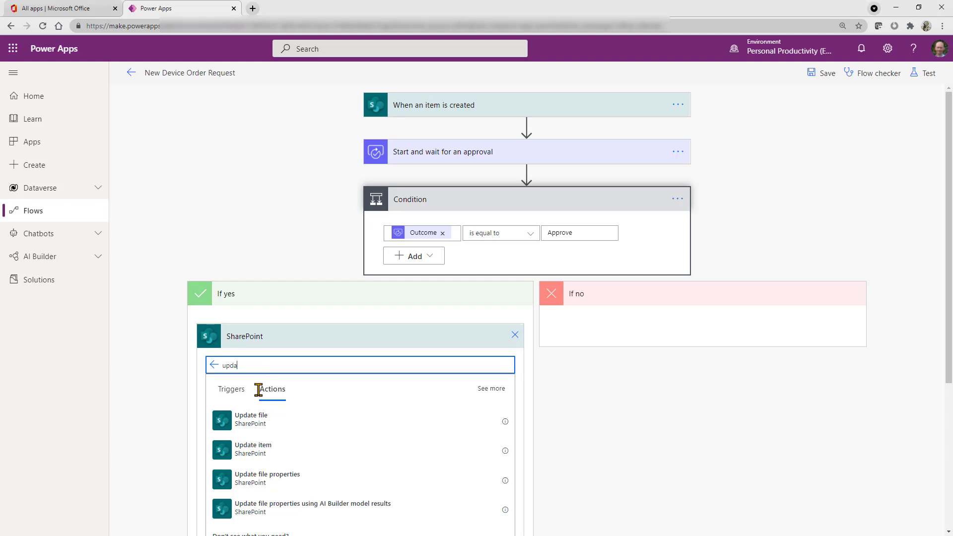
pyautogui.click(263, 453)
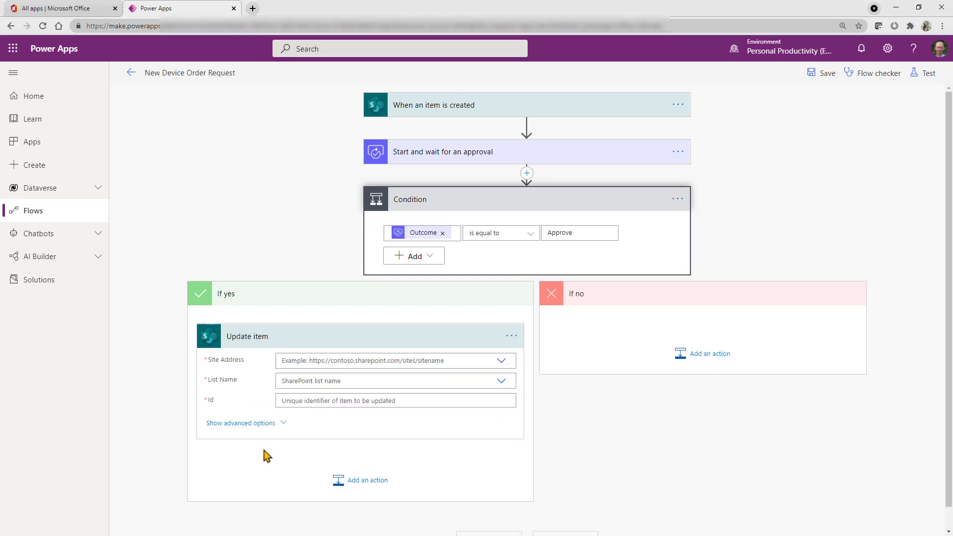
# Point the Update item action at the Learn site and its DeviceOrder_SP list.
pyautogui.click(501, 362)
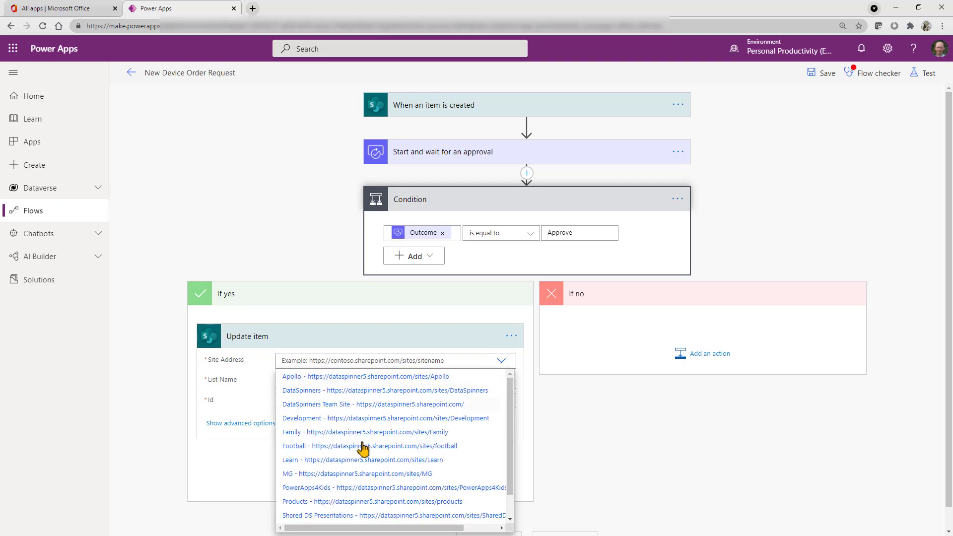
pyautogui.click(340, 461)
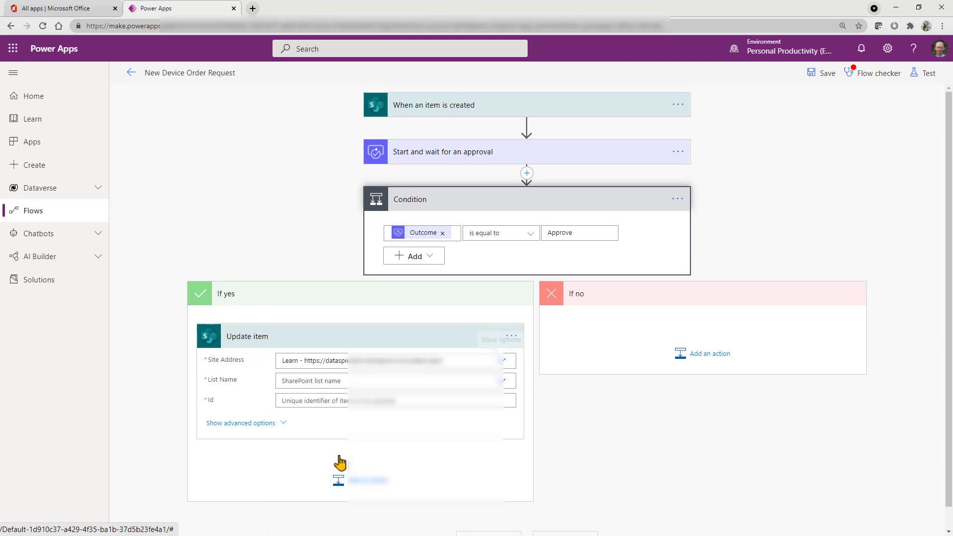
pyautogui.click(505, 384)
pyautogui.scroll(-1, 391, 461)
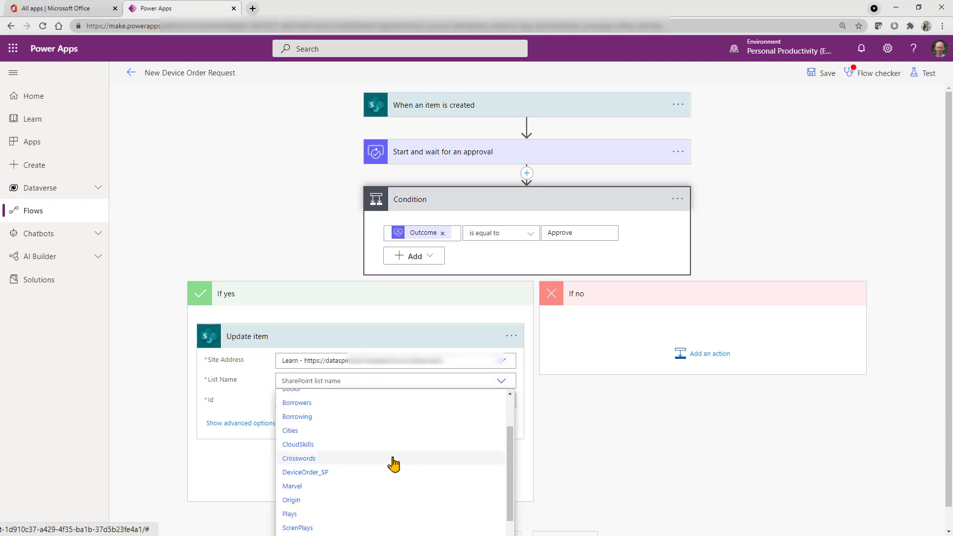
pyautogui.click(380, 472)
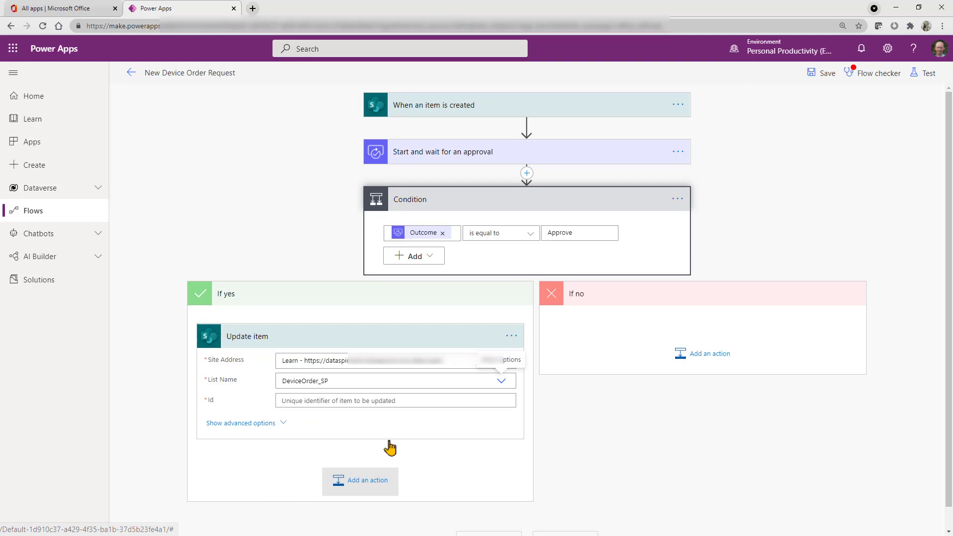
# Set the Update item action's Id to the created item's dynamic ID and its Status to Approved.
pyautogui.click(404, 401)
pyautogui.scroll(-1, 459, 400)
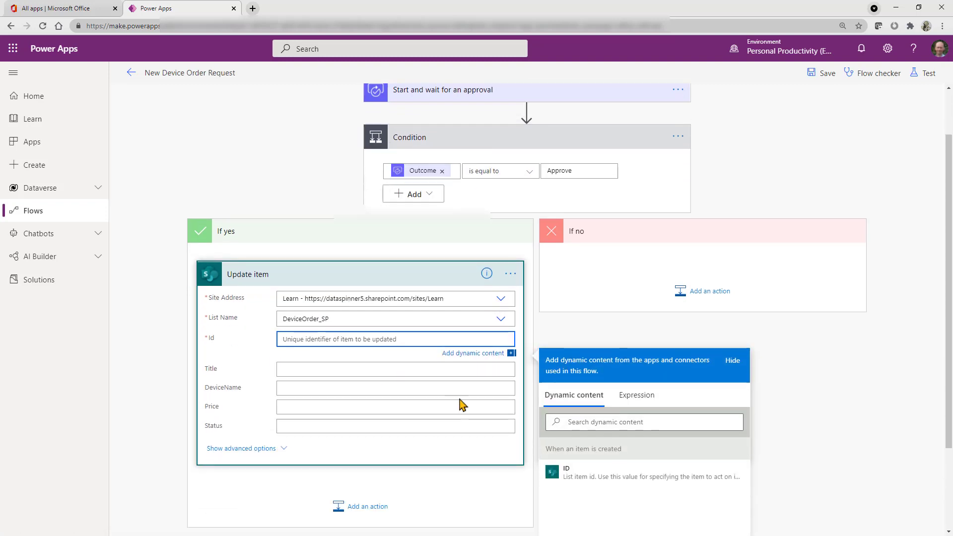
pyautogui.scroll(-2, 460, 400)
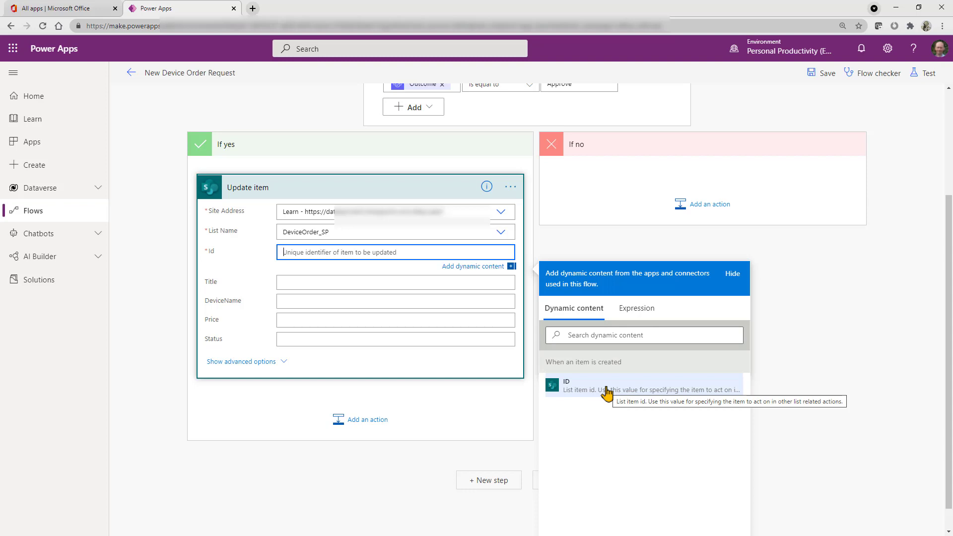
pyautogui.click(606, 392)
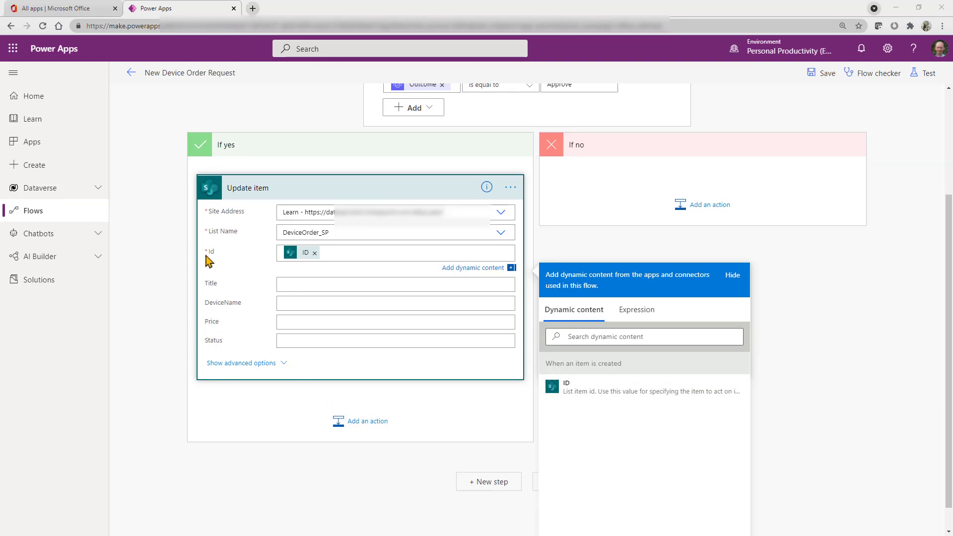
pyautogui.click(292, 342)
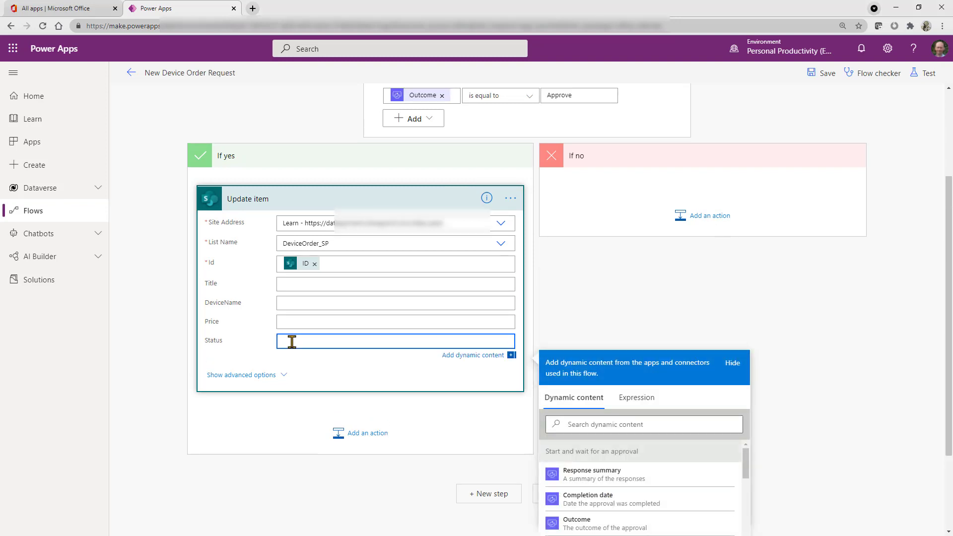
pyautogui.write('Approved')
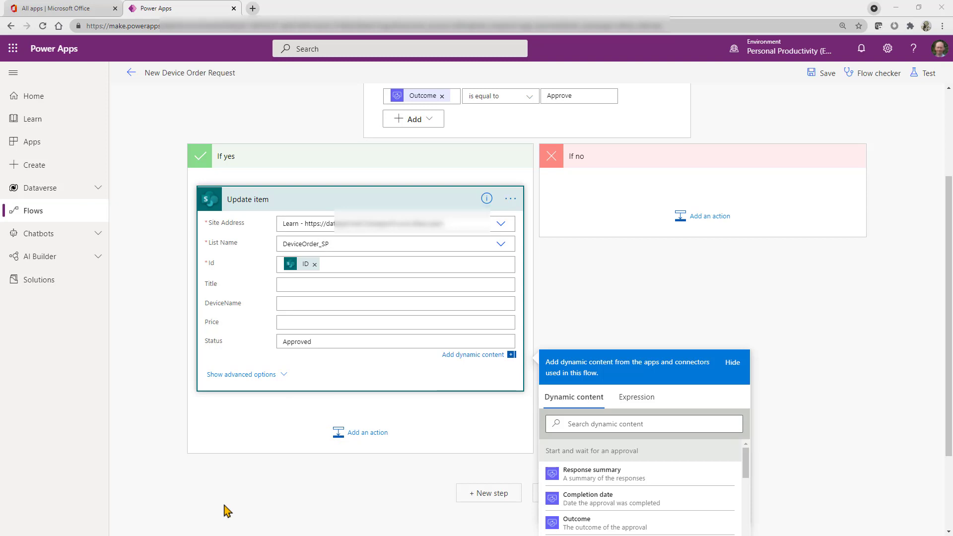
# Switch to SharePoint and open the DeviceOrder_SP list from the Learn site's contents.
pyautogui.click(82, 11)
pyautogui.click(602, 277)
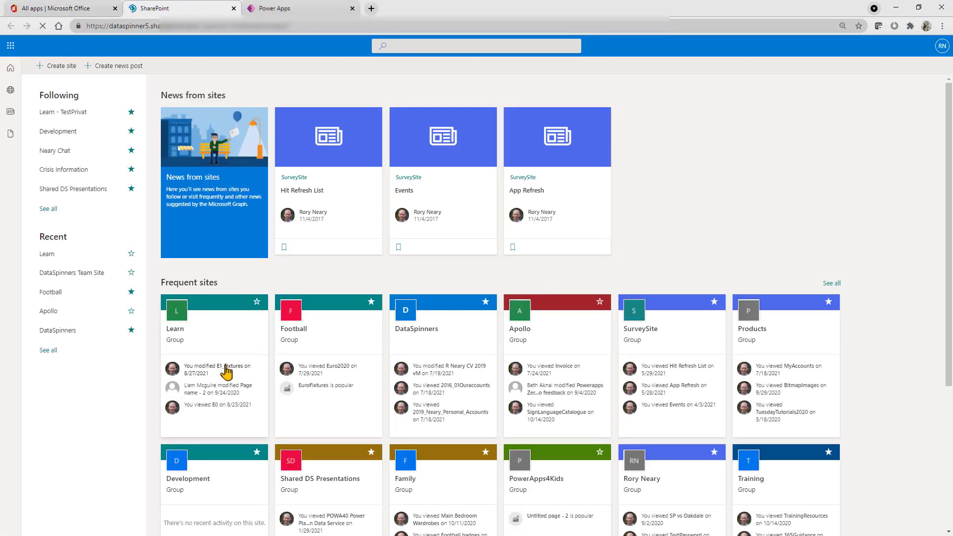
pyautogui.click(229, 372)
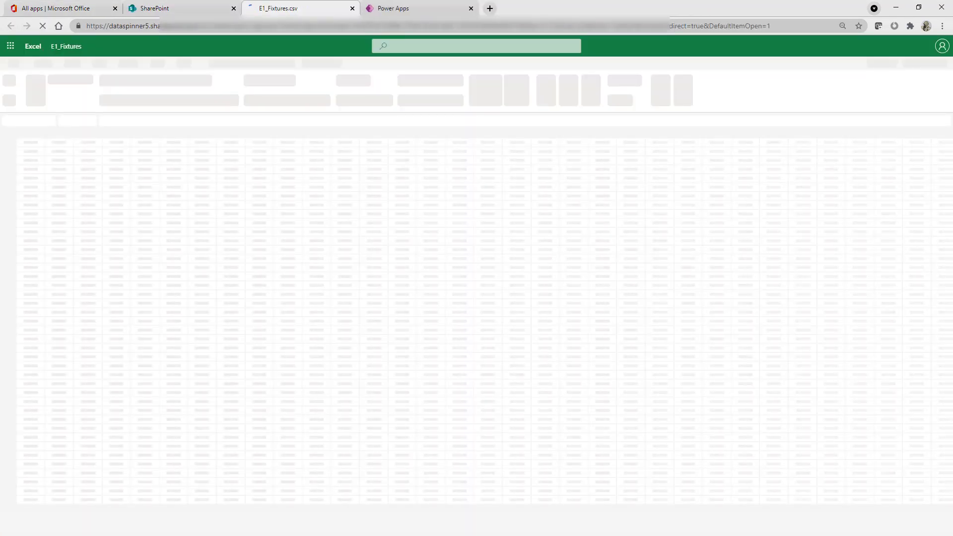
pyautogui.hotkey('ctrl', 'w')
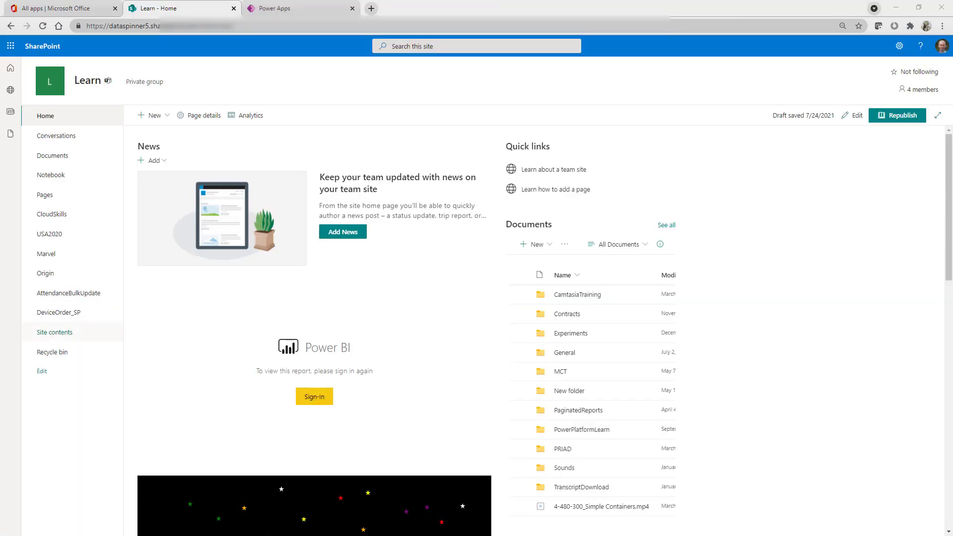
pyautogui.click(898, 47)
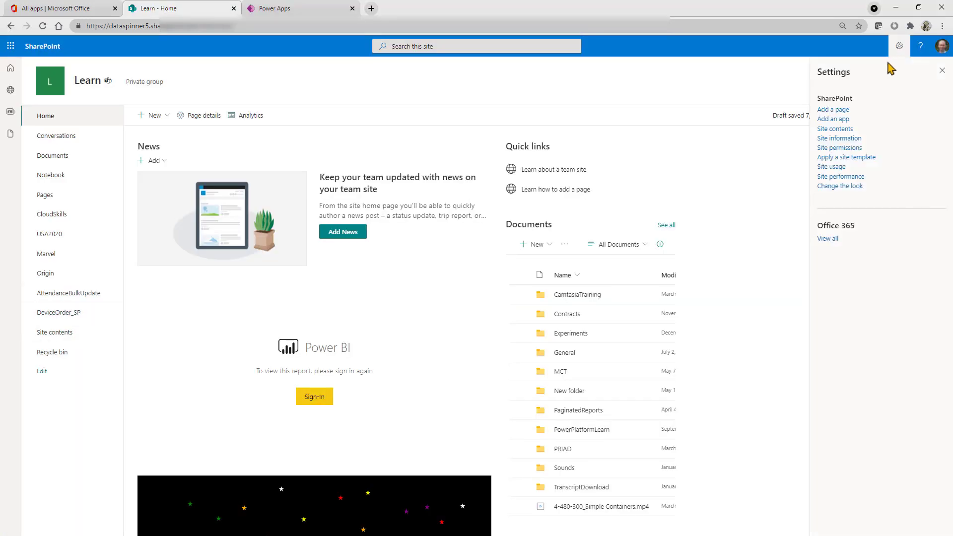
pyautogui.click(840, 129)
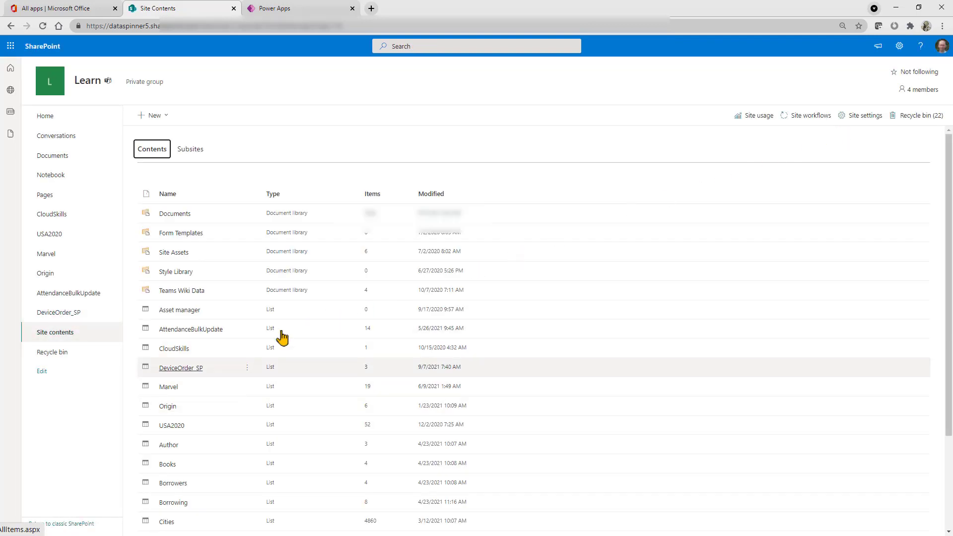
pyautogui.click(185, 368)
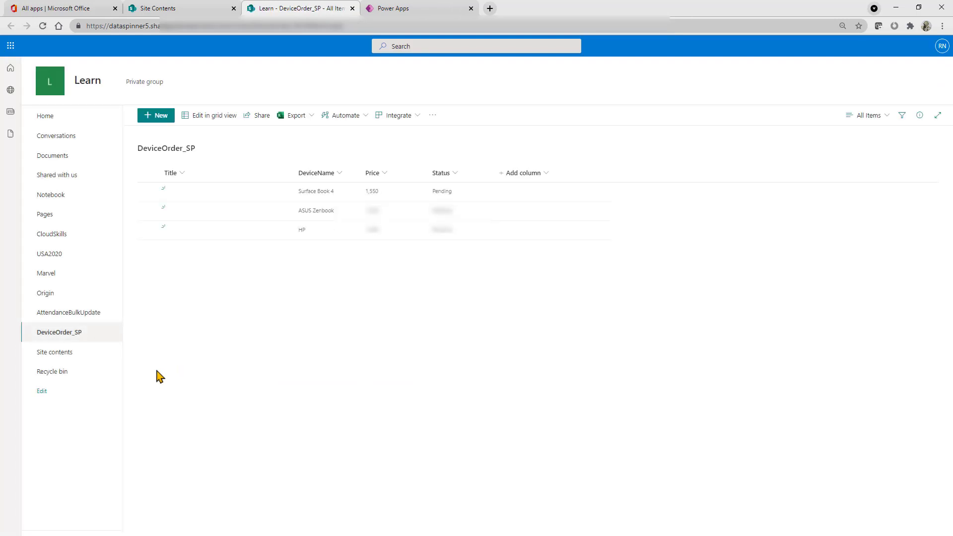
# Add a Date and time column named DateApproved to the DeviceOrder_SP list.
pyautogui.click(538, 176)
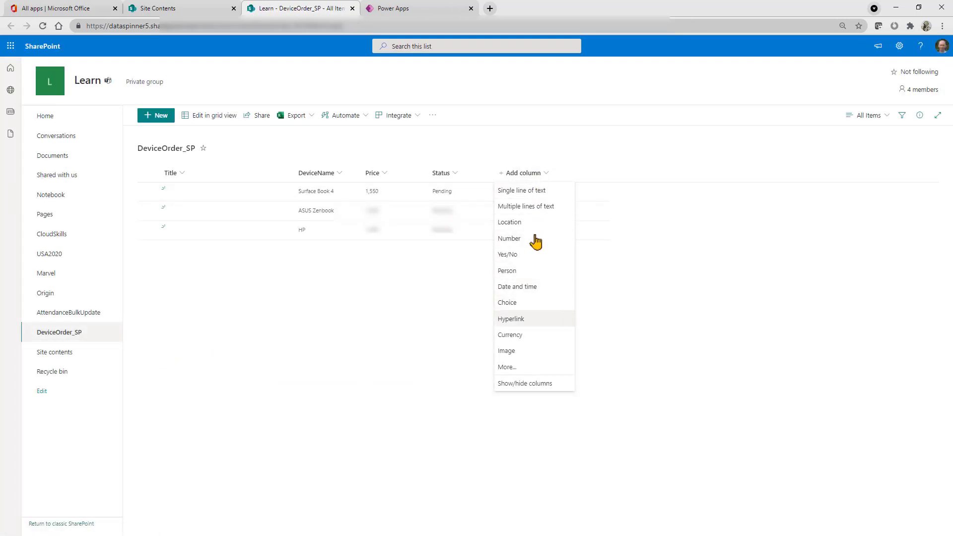
pyautogui.click(531, 287)
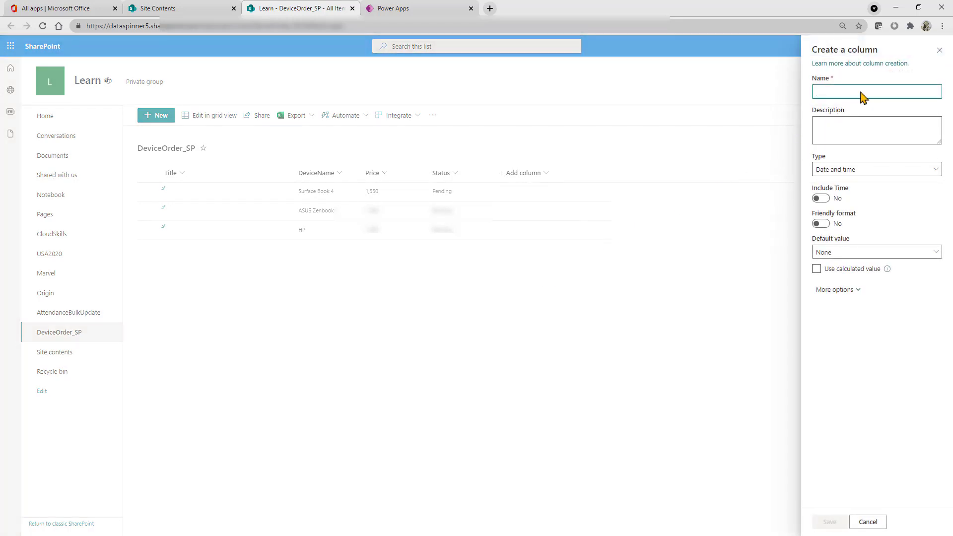
pyautogui.write('D')
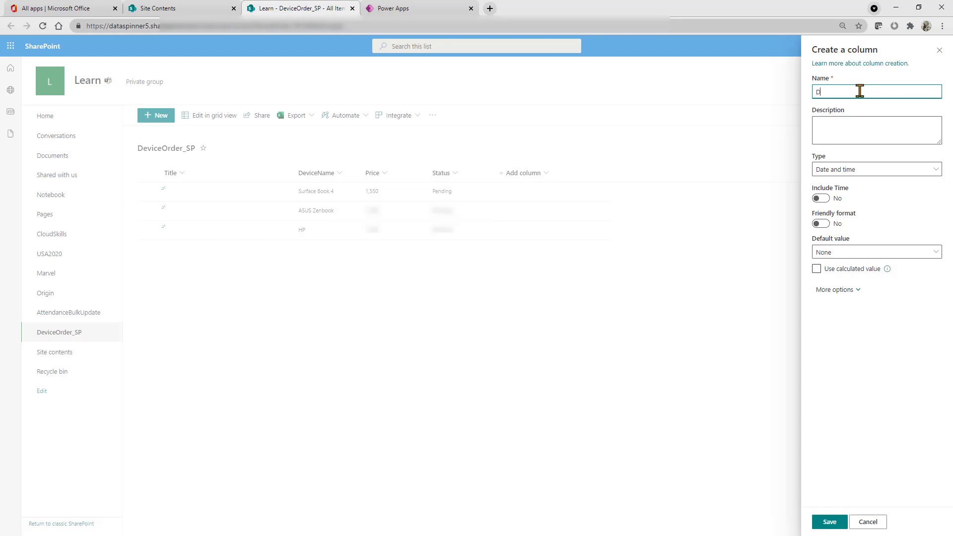
pyautogui.write('ateApproved')
pyautogui.click(828, 521)
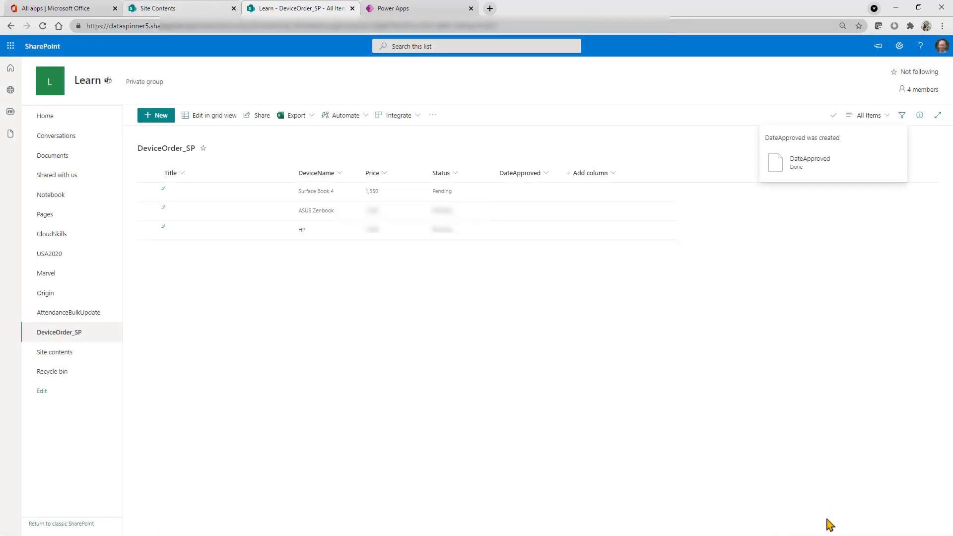
# Return to the New Device Order Request flow in Power Apps and save it.
pyautogui.click(394, 8)
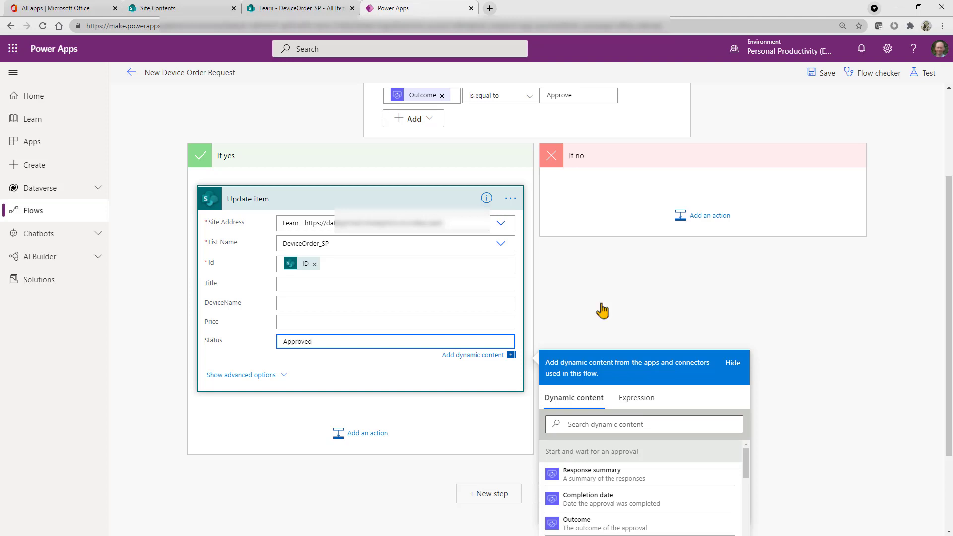
pyautogui.click(822, 74)
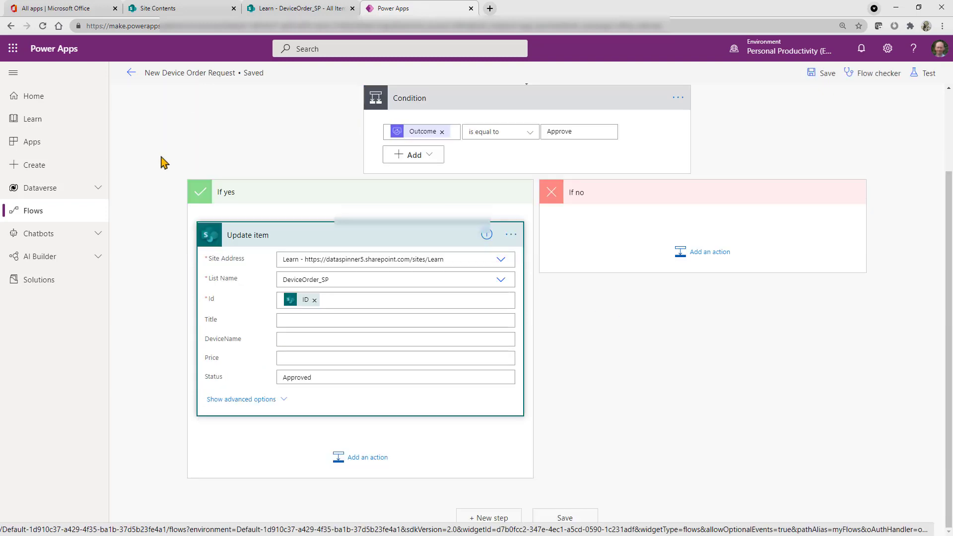
# Leave the flow, reopen New Device Order Request for editing, and expand the Update item action inside the condition.
pyautogui.click(130, 73)
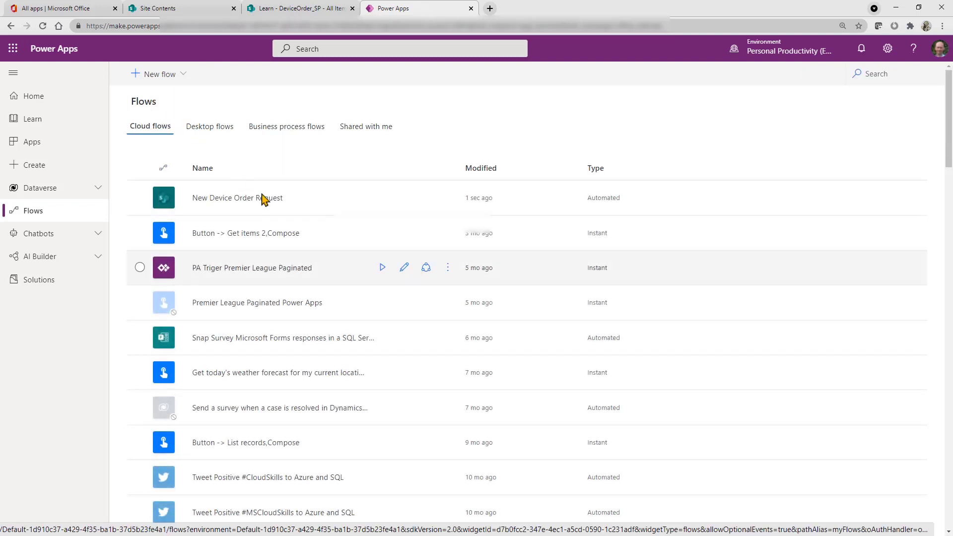
pyautogui.click(404, 198)
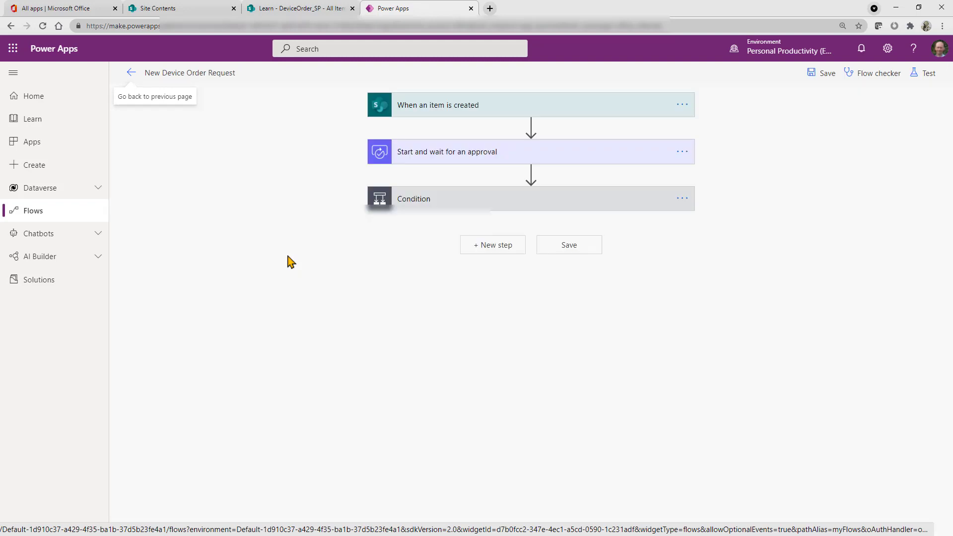
pyautogui.click(423, 209)
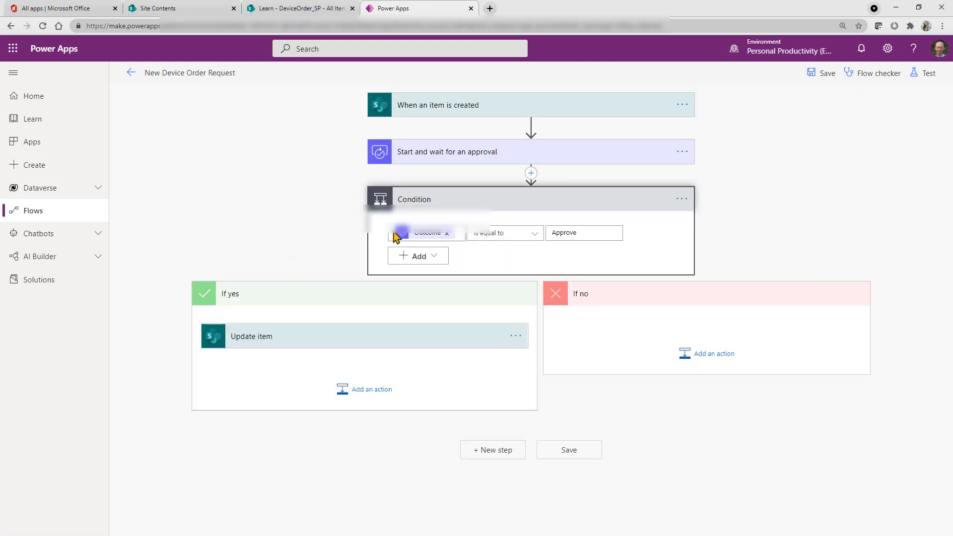
pyautogui.click(273, 336)
pyautogui.scroll(-2, 306, 393)
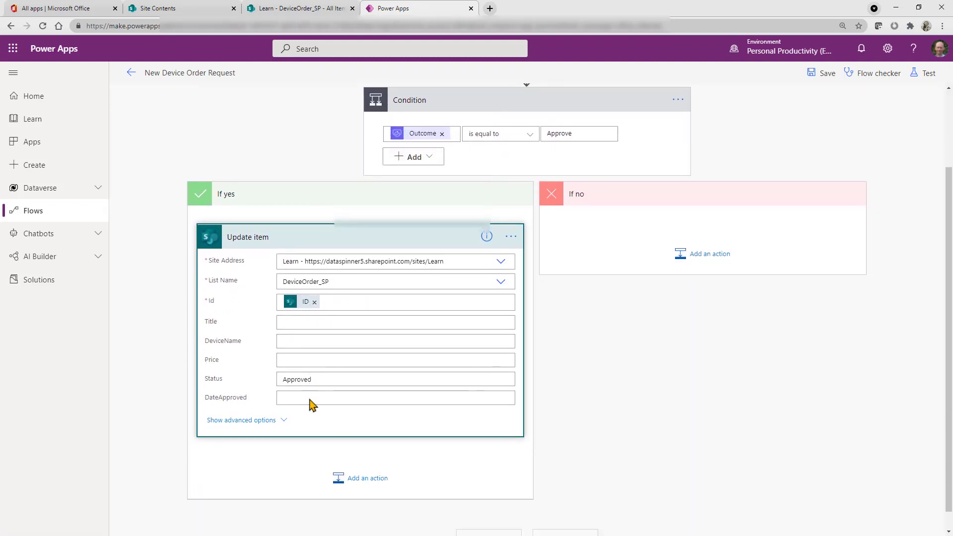
# Set the Update item action's DateApproved to the expression utcNow() and save the flow.
pyautogui.click(309, 398)
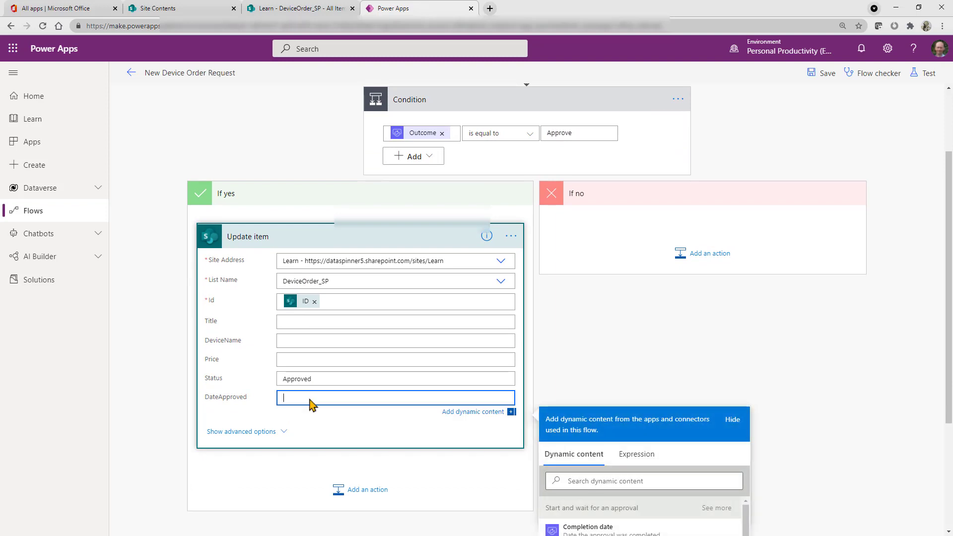
pyautogui.scroll(-1, 403, 407)
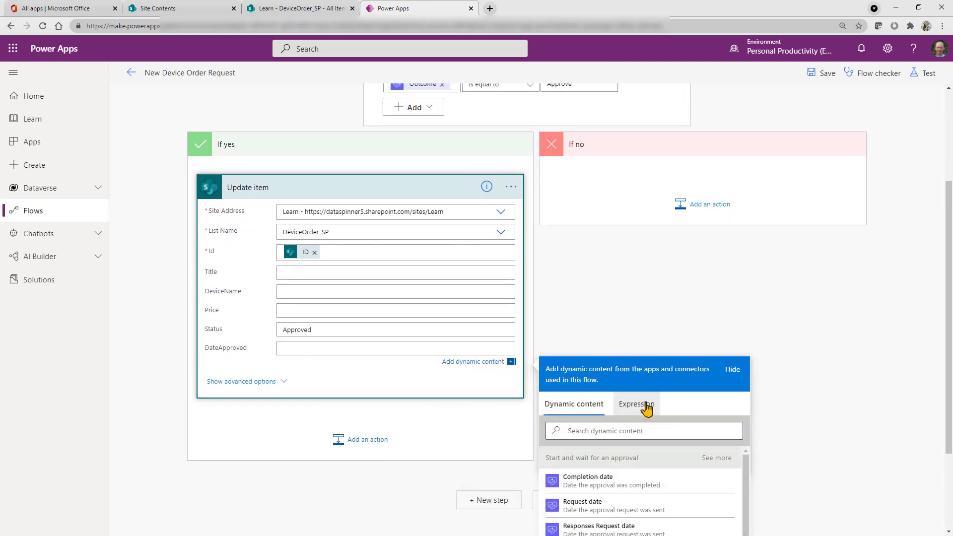
pyautogui.click(641, 416)
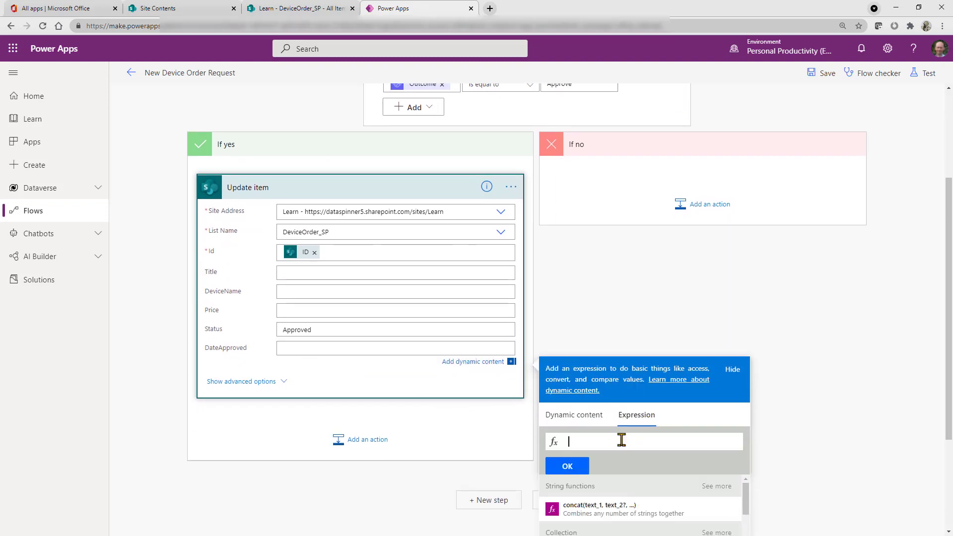
pyautogui.write('u')
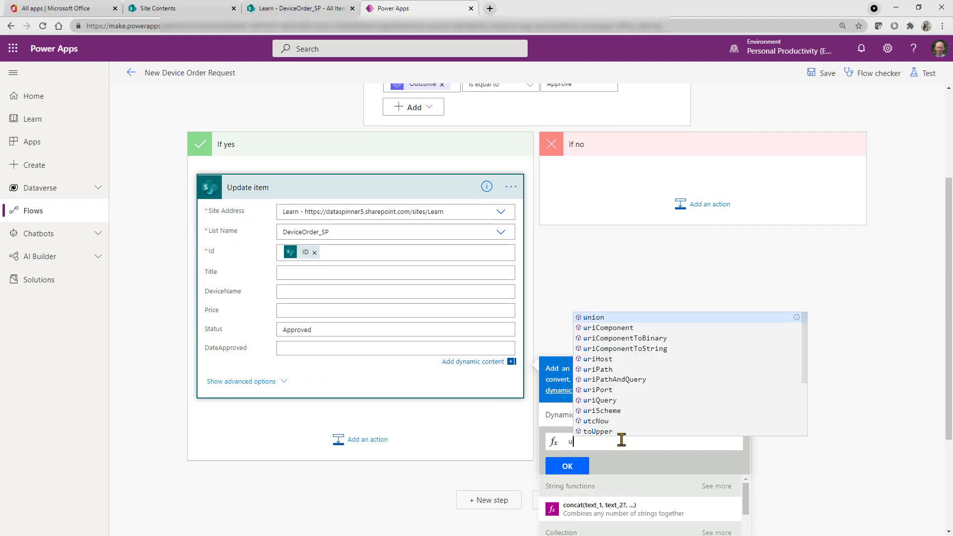
pyautogui.write('tc')
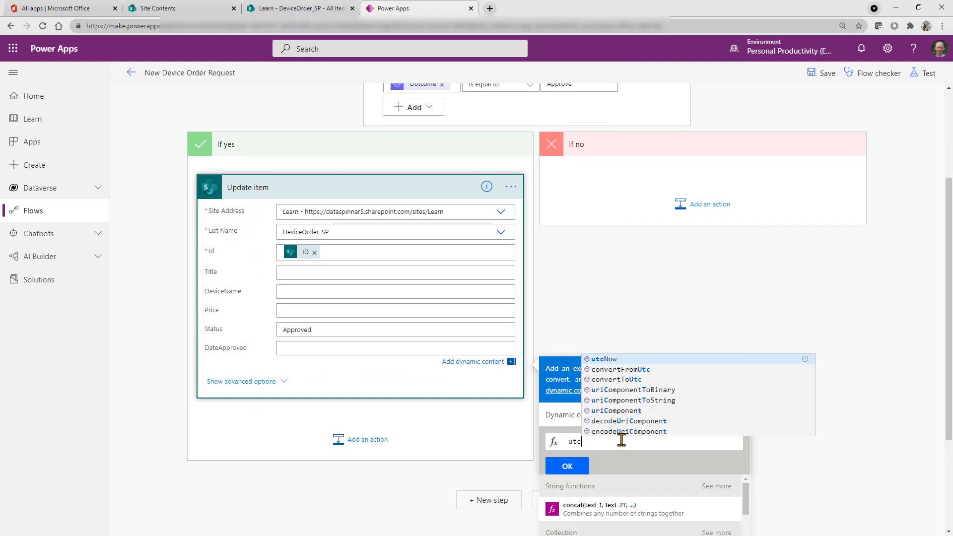
pyautogui.click(618, 360)
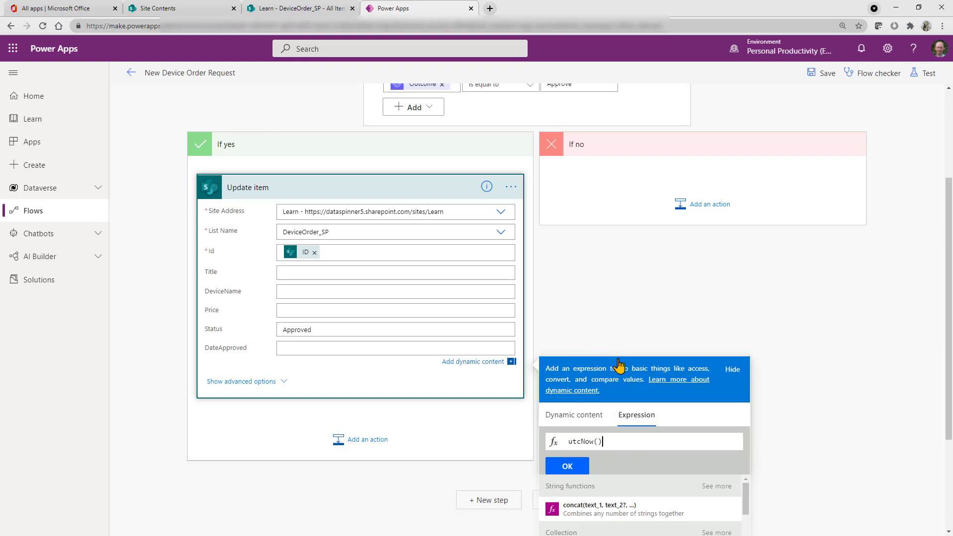
pyautogui.click(567, 466)
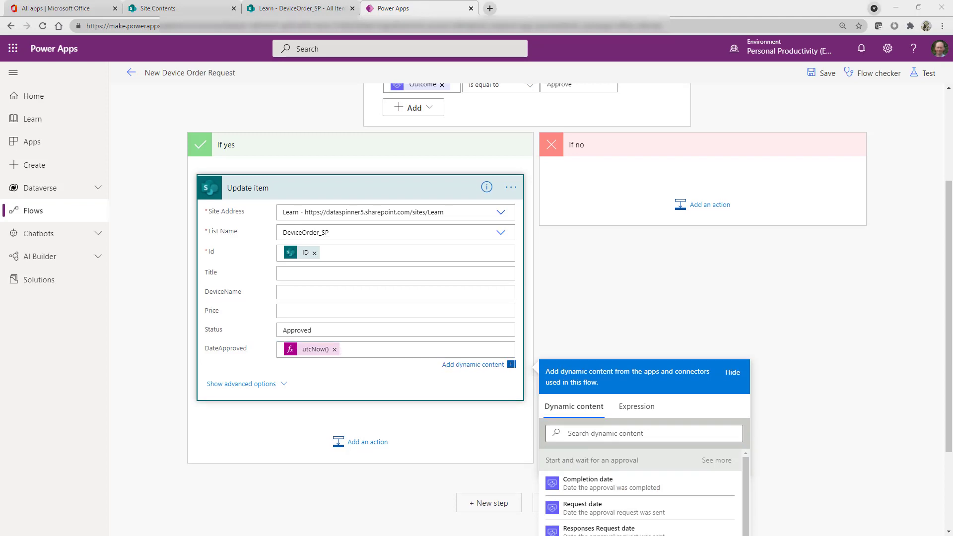
pyautogui.click(823, 73)
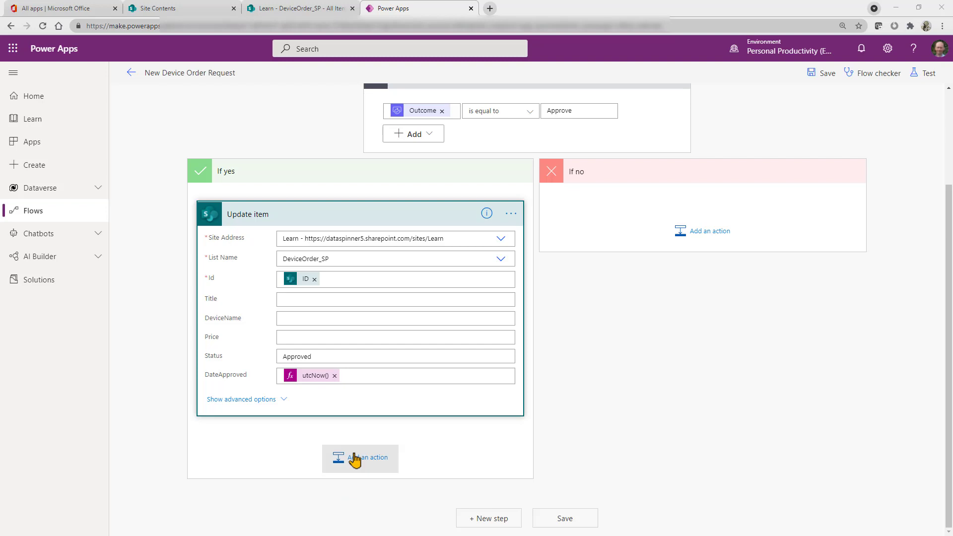
# Add a Mail "Send an email notification (V3)" action after Update item in the If yes branch.
pyautogui.click(354, 460)
pyautogui.scroll(-1, 356, 460)
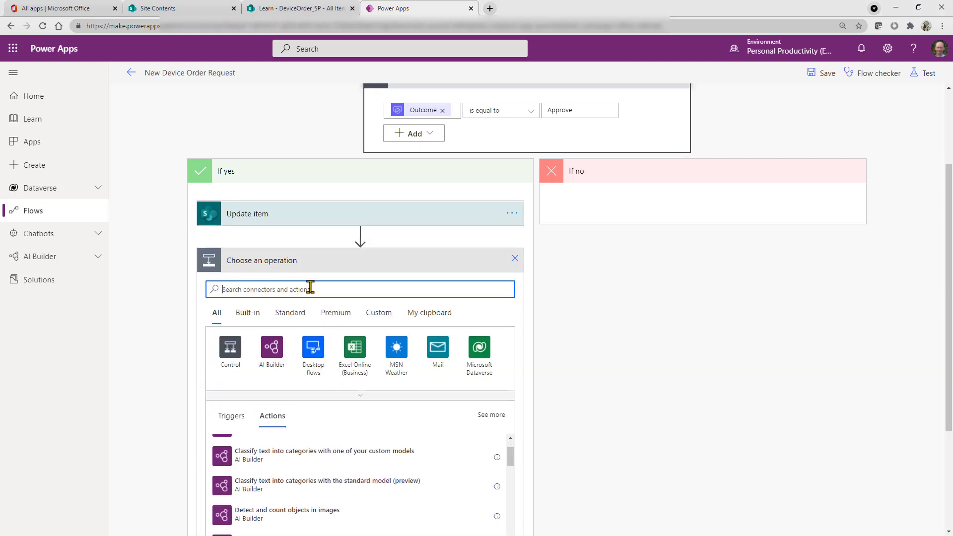
pyautogui.click(439, 350)
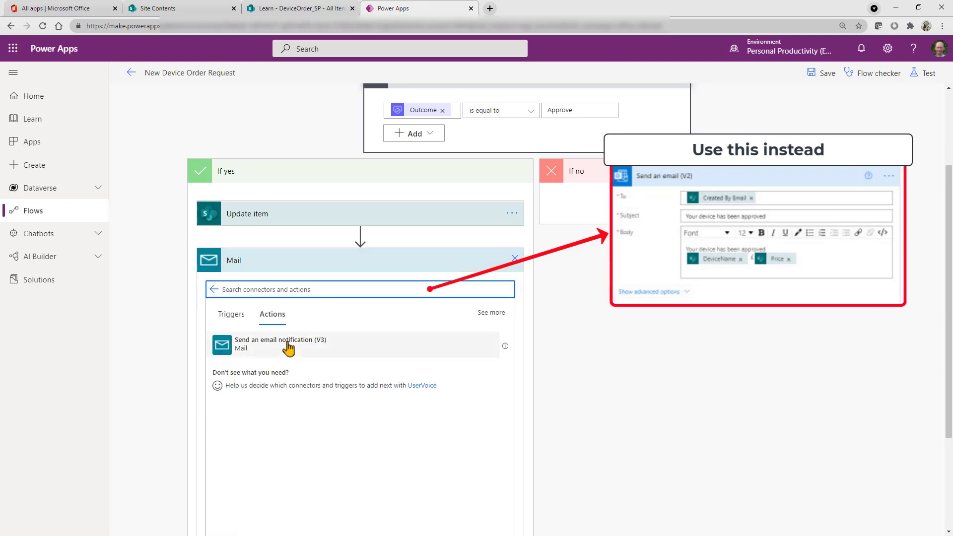
pyautogui.click(287, 347)
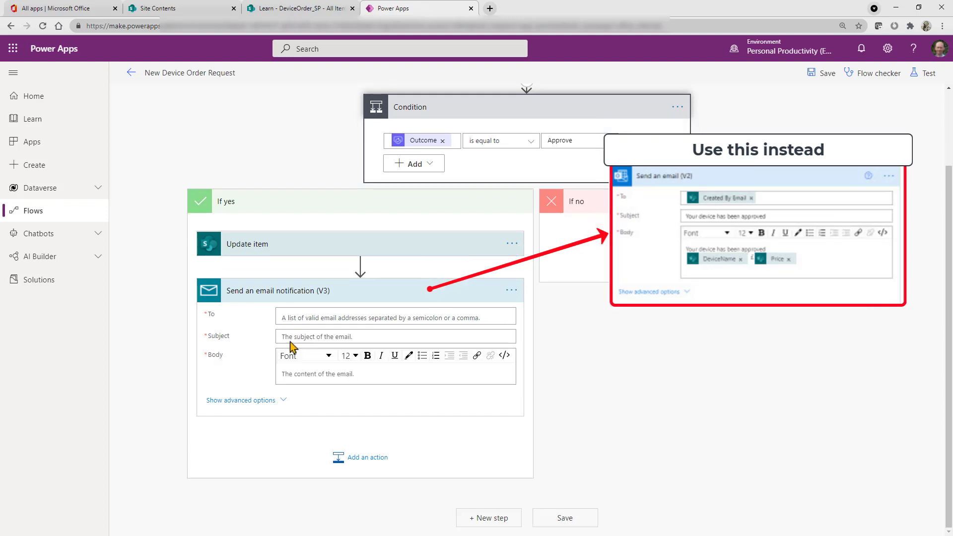
# Set the email notification's recipient to the dynamic Created By Email value from Update item.
pyautogui.click(339, 319)
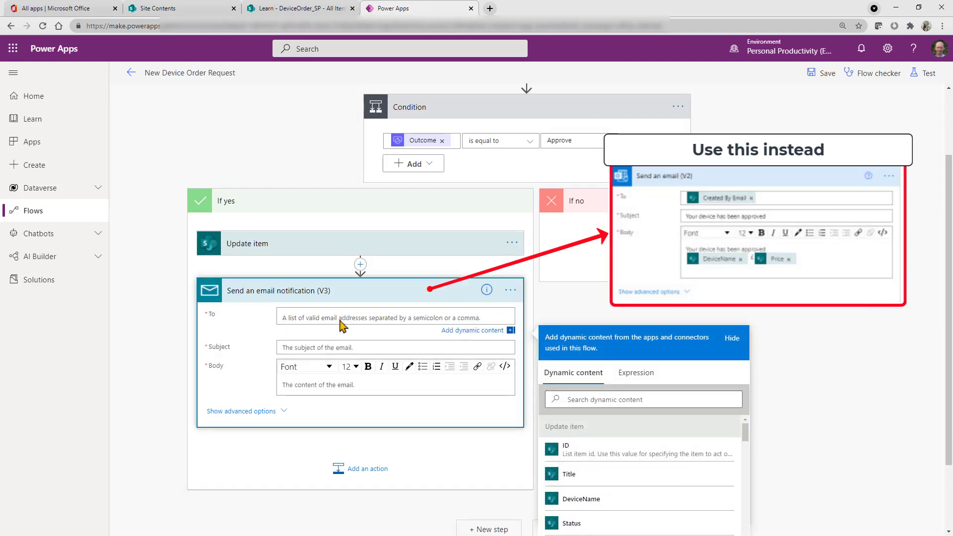
pyautogui.click(609, 399)
pyautogui.write('req')
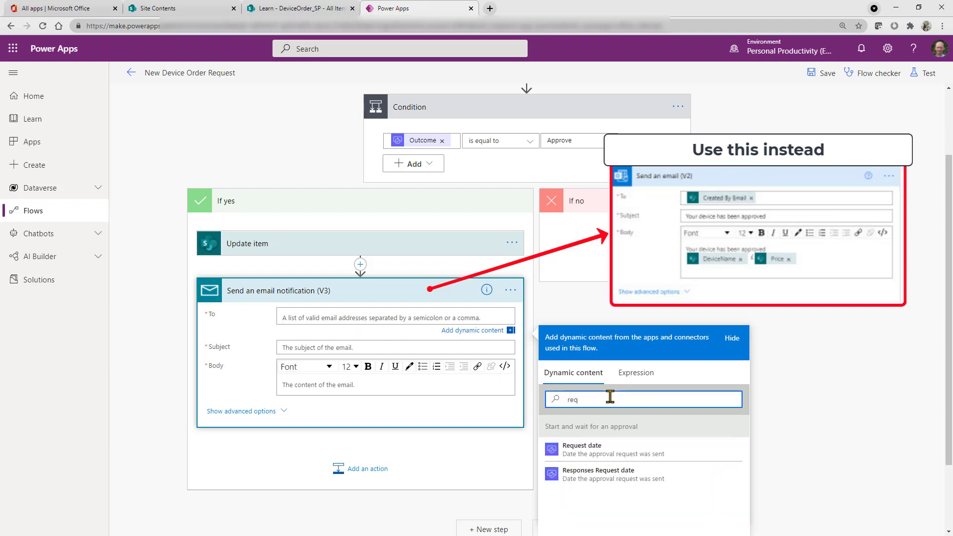
pyautogui.moveTo(603, 397); pyautogui.dragTo(556, 391)
pyautogui.write('creat')
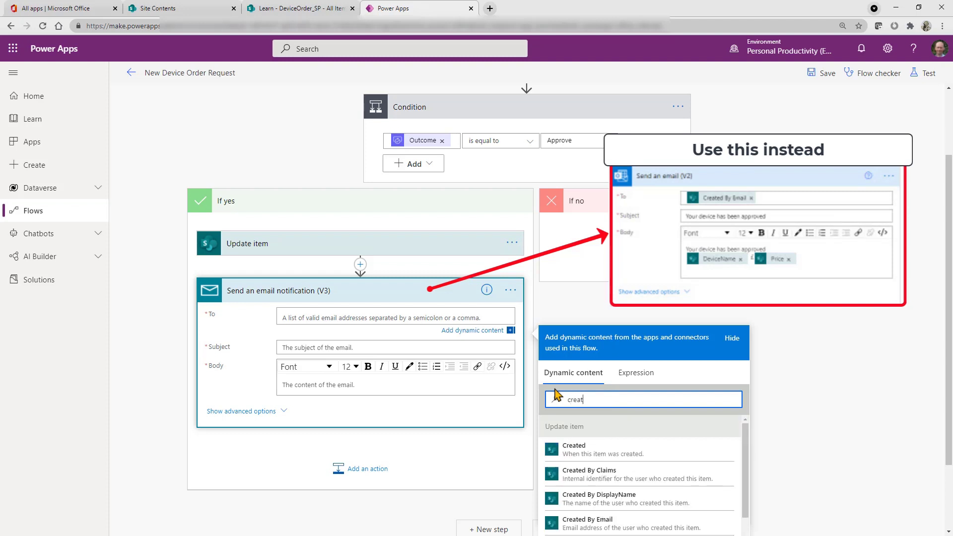
pyautogui.scroll(-1, 578, 431)
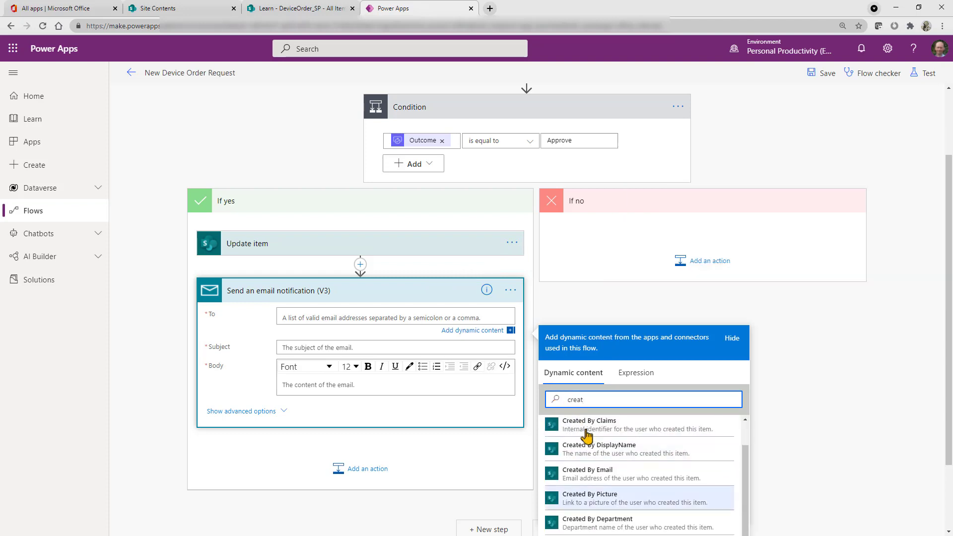
pyautogui.click(617, 478)
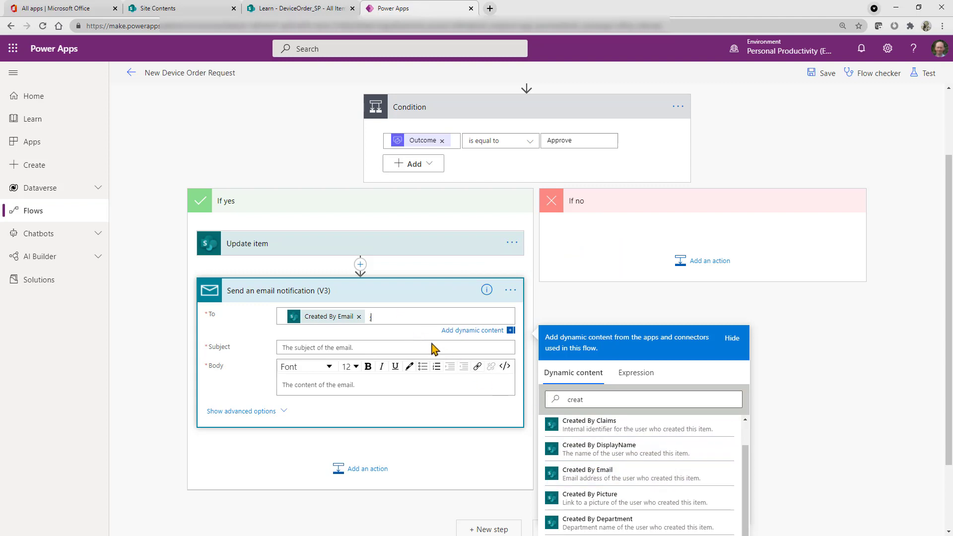
# Add the dynamic Modified By Email value from Update item as a second recipient of the email notification.
pyautogui.scroll(1, 630, 486)
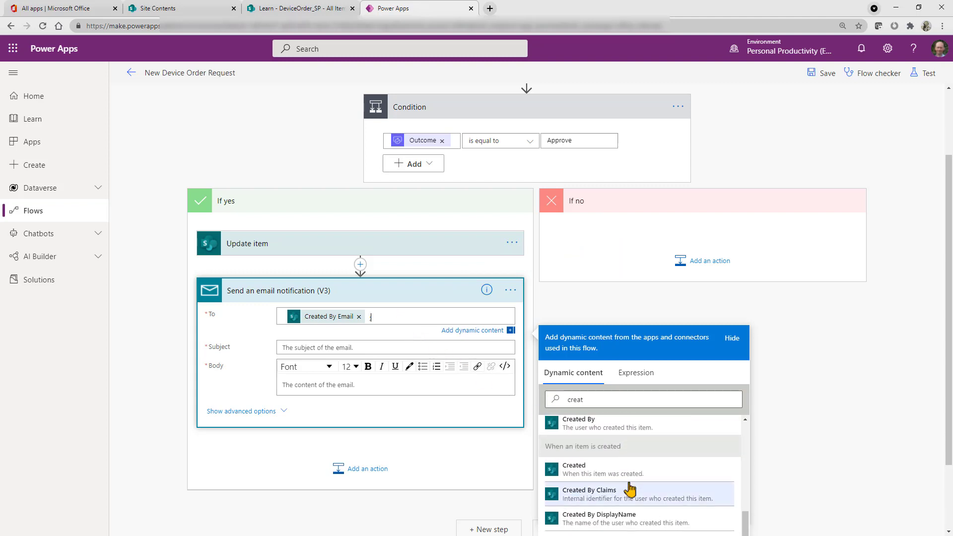
pyautogui.scroll(-1, 630, 489)
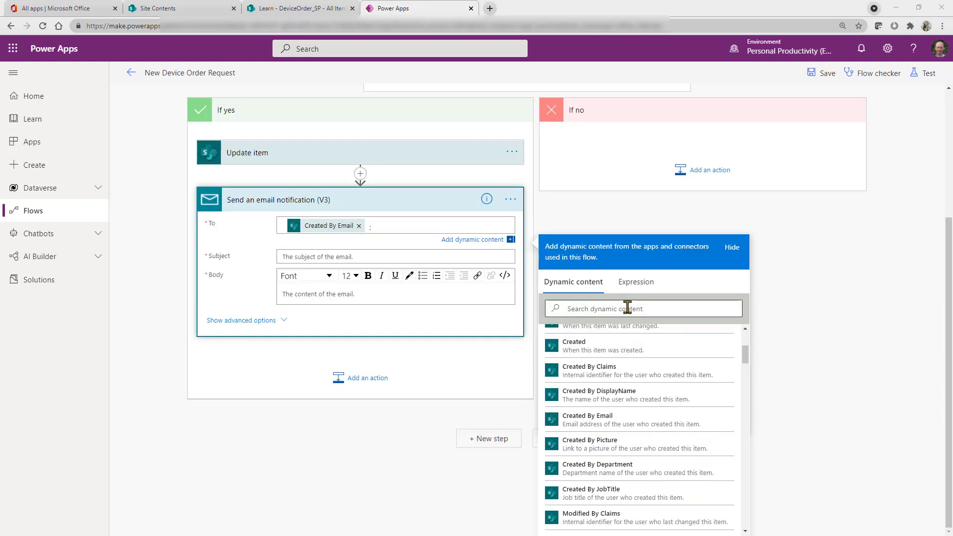
pyautogui.click(627, 308)
pyautogui.write('a')
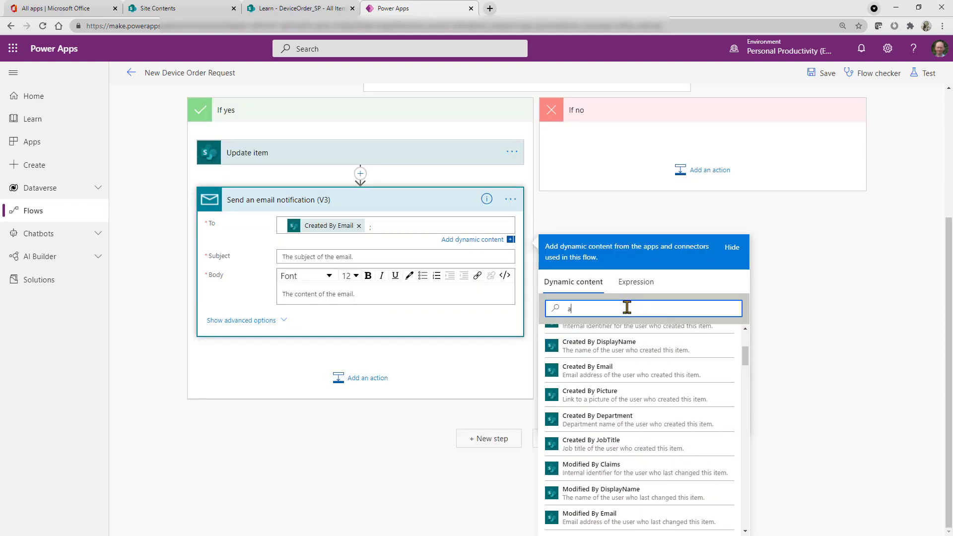
pyautogui.write('pp')
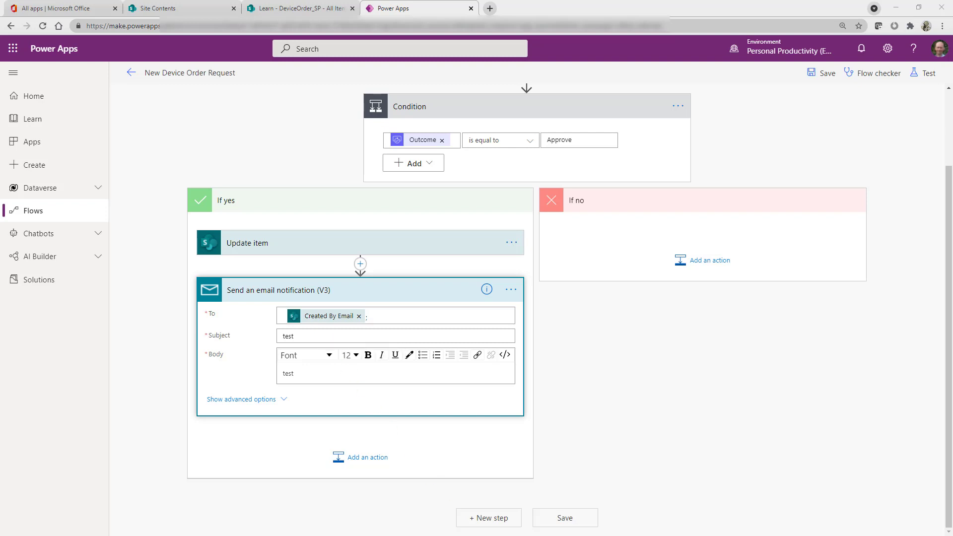
pyautogui.click(385, 318)
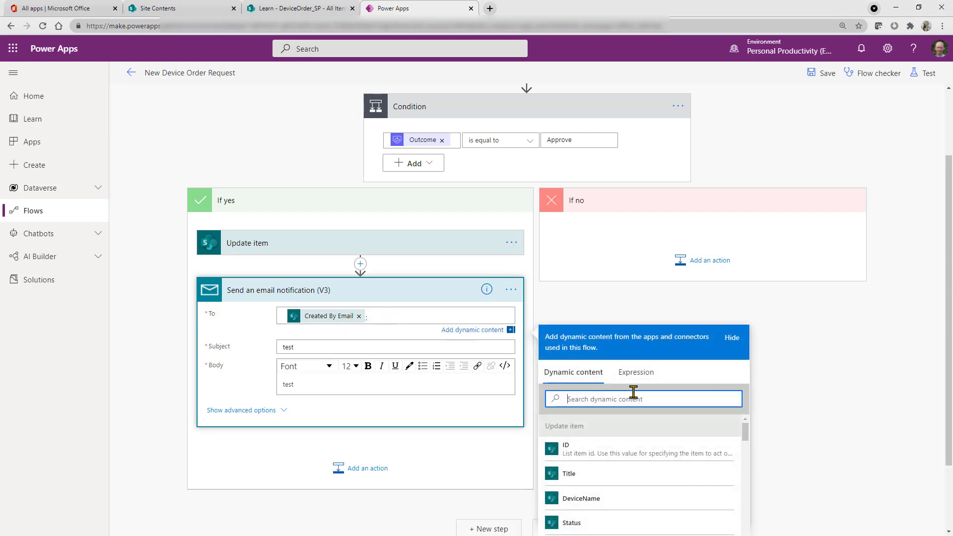
pyautogui.write('mod')
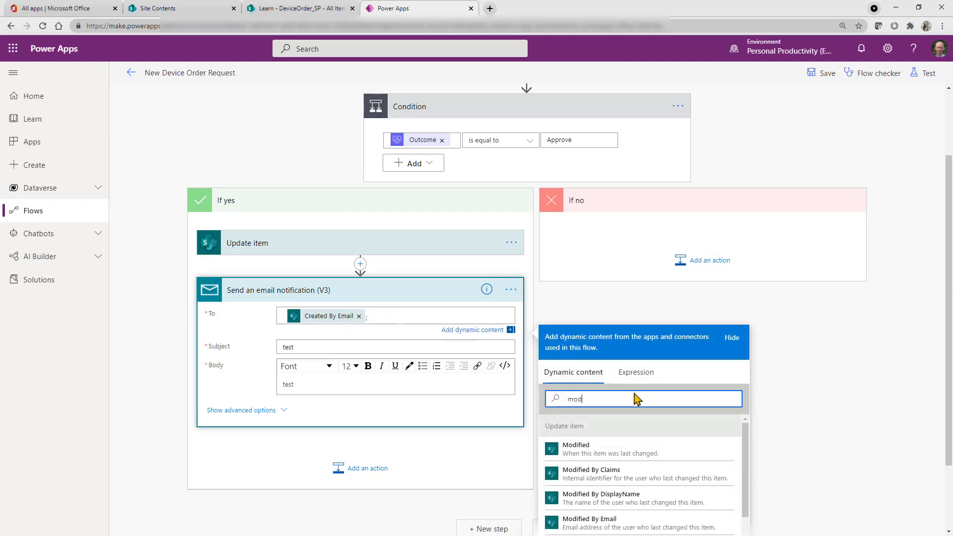
pyautogui.click(619, 526)
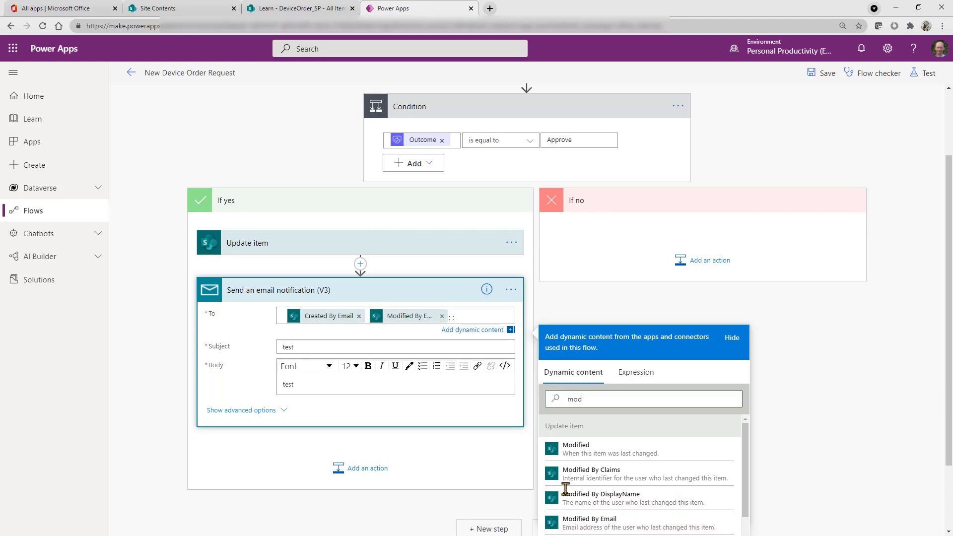
# Replace the email notification's subject with "Your device has been approved".
pyautogui.click(320, 345)
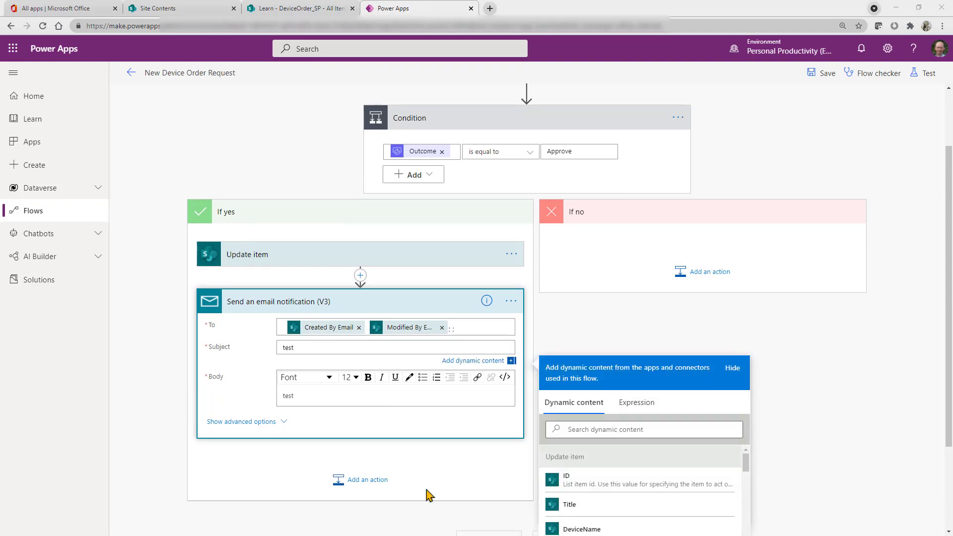
pyautogui.doubleClick(308, 345)
pyautogui.write('Your ')
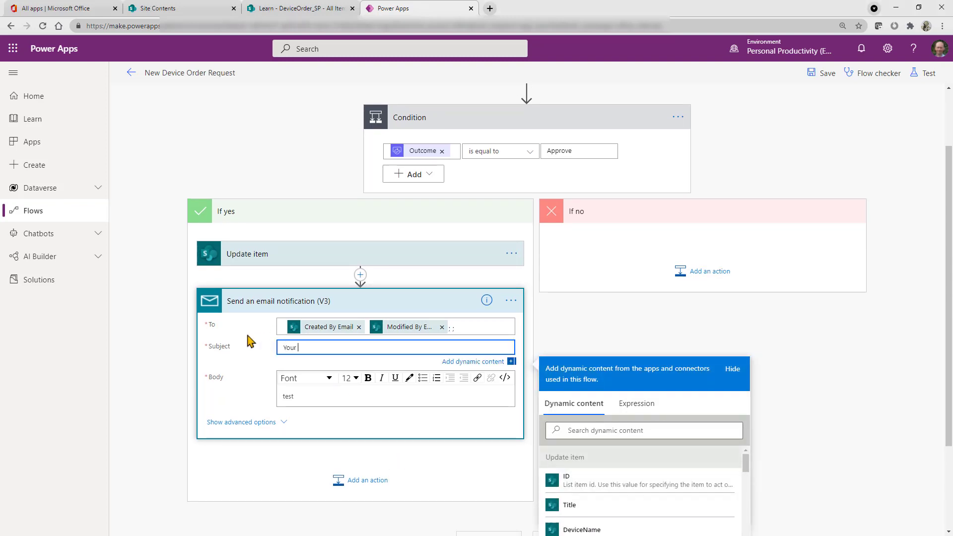
pyautogui.write('device has been approved')
# Replace the email body with "Your device has been approved", view its HTML code, and return to the formatted view.
pyautogui.moveTo(309, 396); pyautogui.dragTo(278, 403)
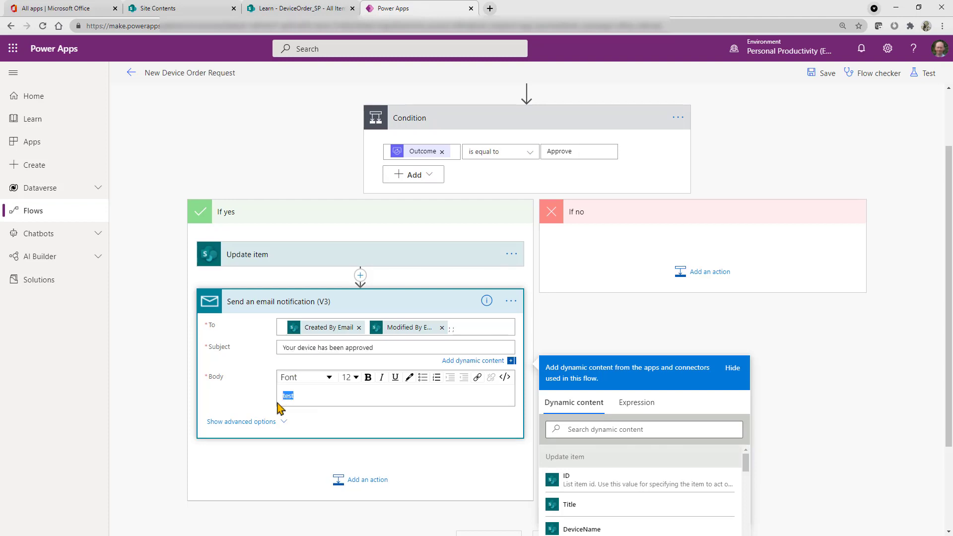
pyautogui.write('Your device has')
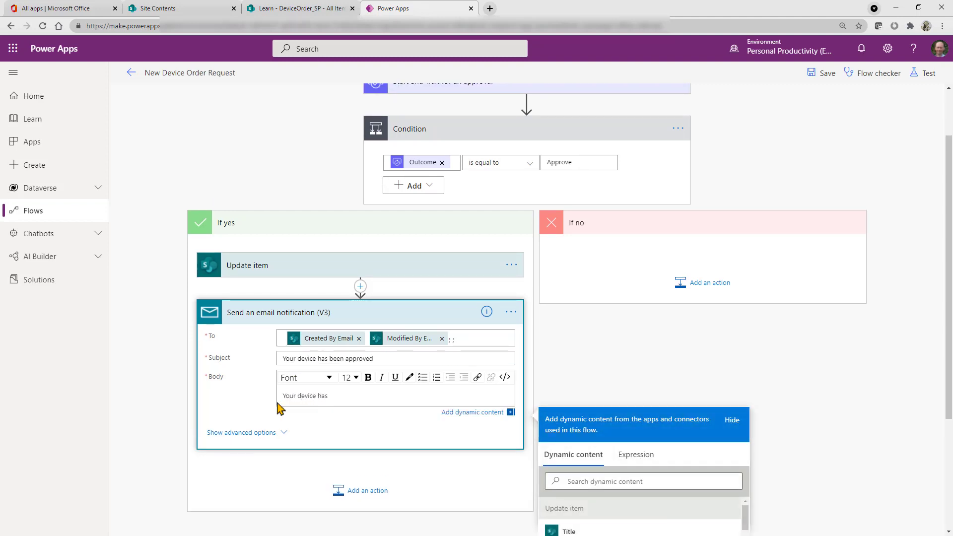
pyautogui.write(' been approved')
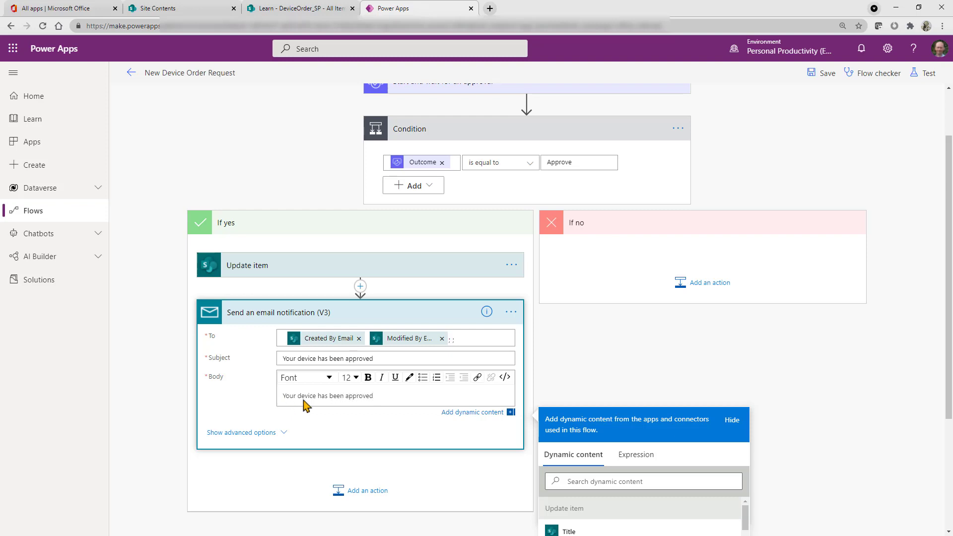
pyautogui.click(505, 378)
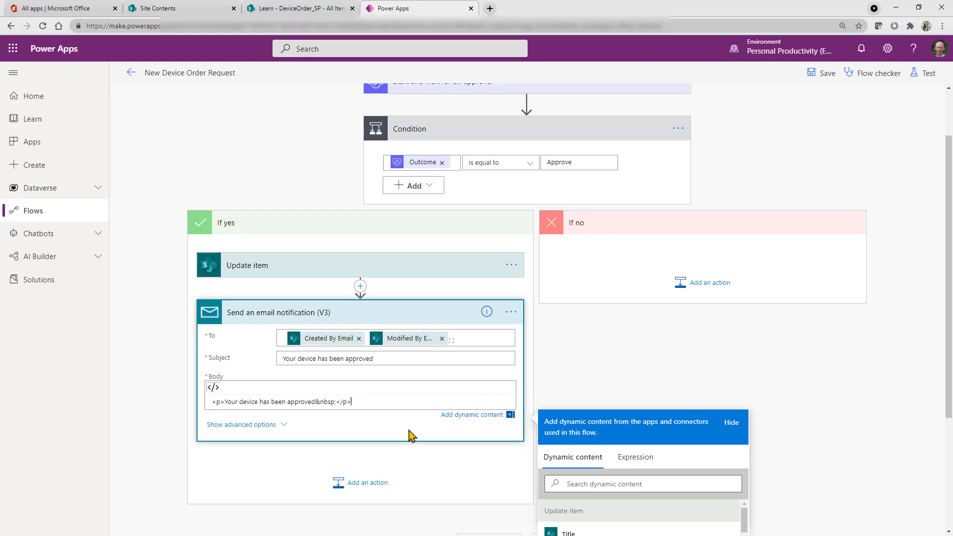
pyautogui.click(213, 387)
# Start a new line below "Your device has been approved" in the formatted email body.
pyautogui.click(384, 396)
pyautogui.click(461, 413)
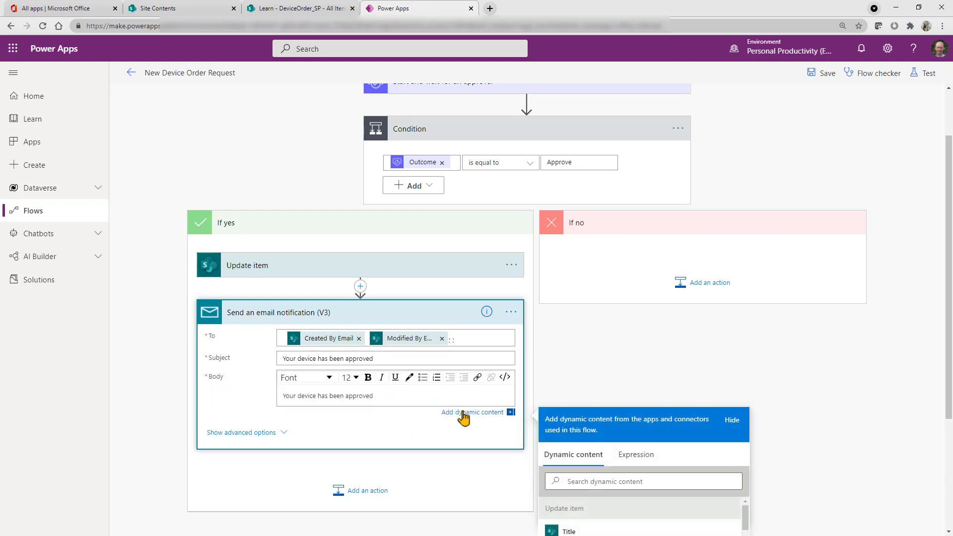
pyautogui.press('Return')
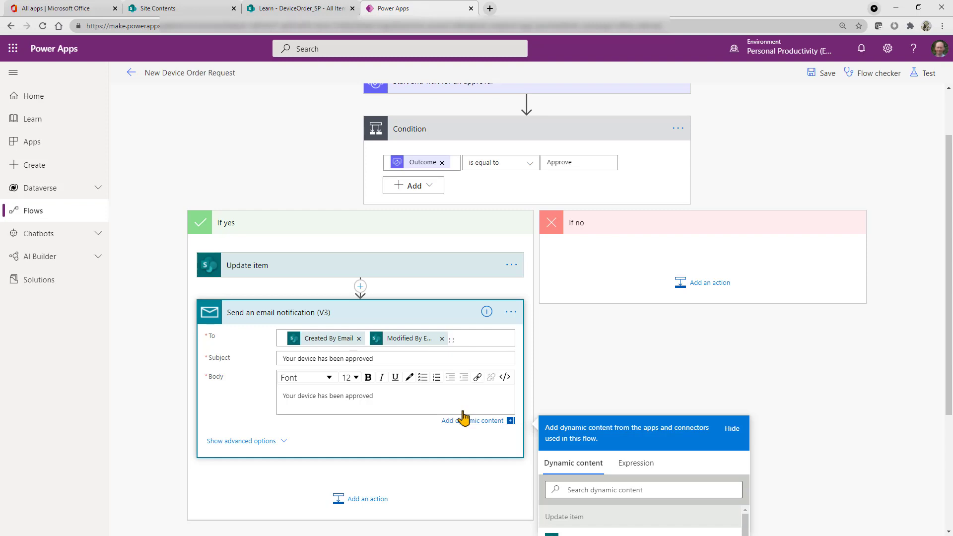
# Enter "Approver comments" on the body's second line and search the dynamic content for "app" and "comm".
pyautogui.write('Approver comments')
pyautogui.scroll(-2, 496, 409)
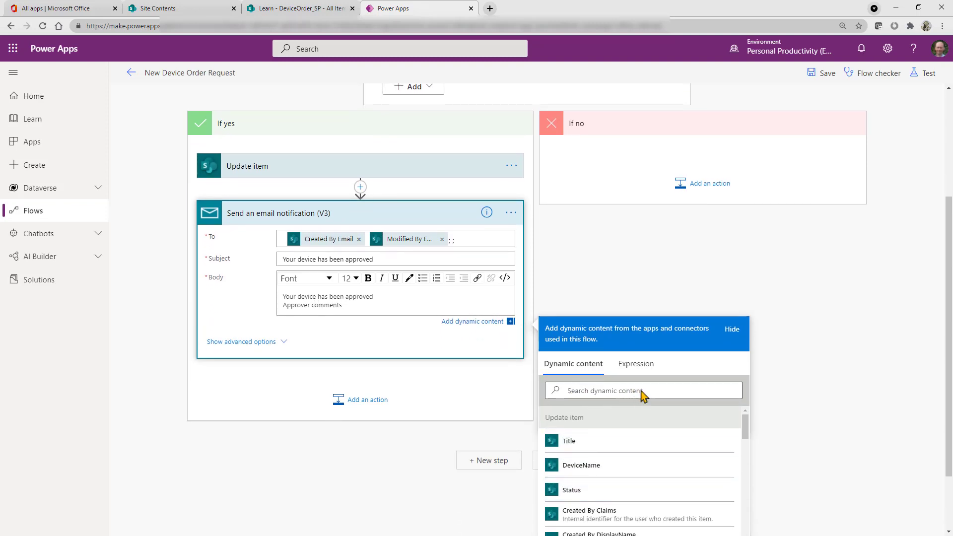
pyautogui.click(641, 391)
pyautogui.write('app')
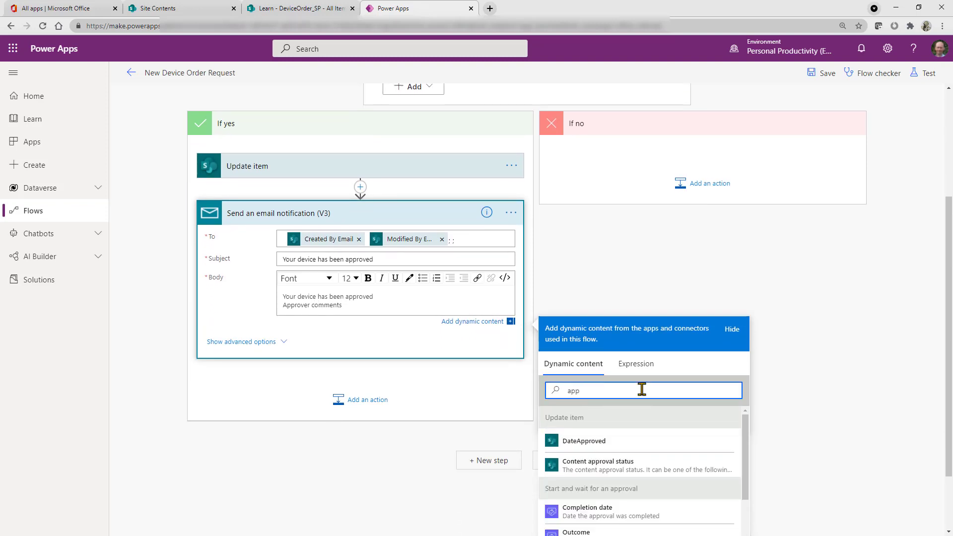
pyautogui.scroll(-3, 672, 474)
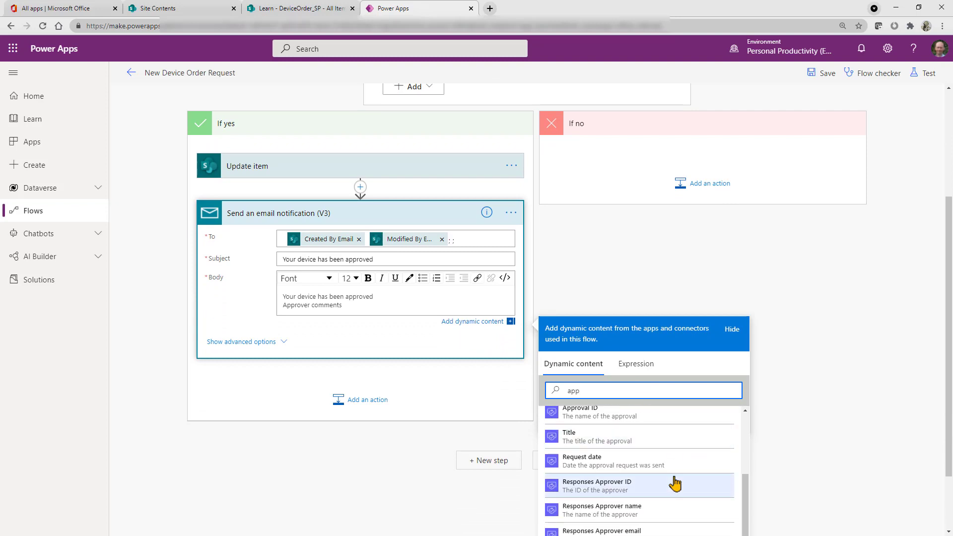
pyautogui.scroll(-3, 675, 484)
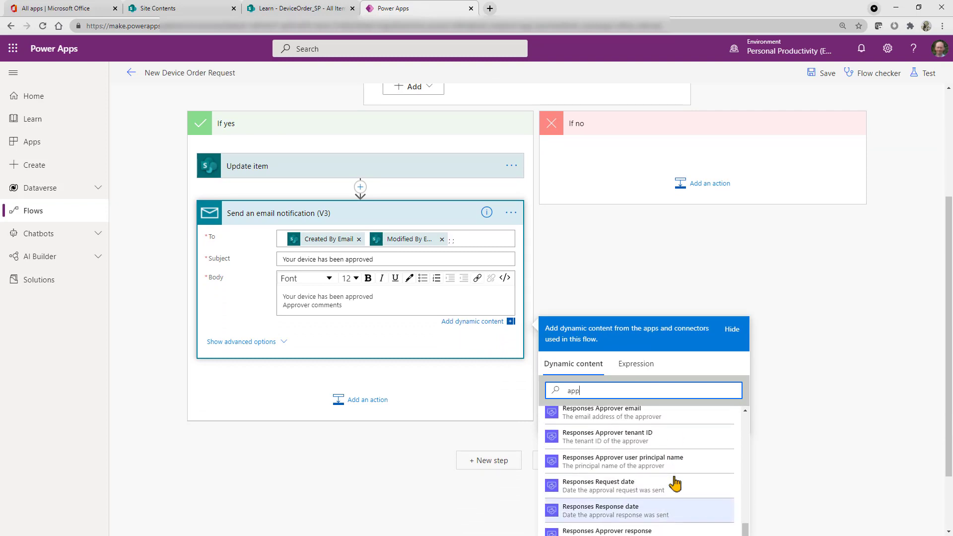
pyautogui.hotkey('ctrl', 'a')
pyautogui.write('comm')
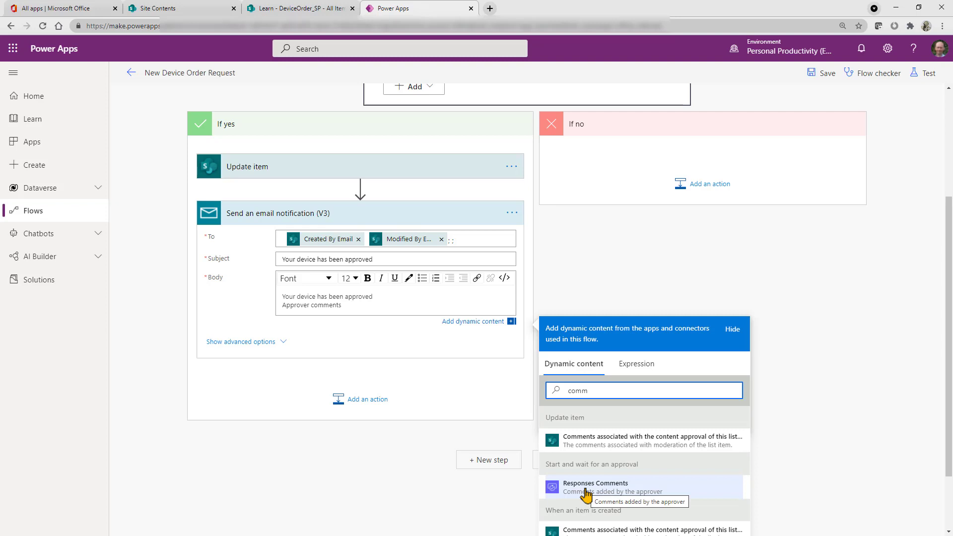
# Delete the "Approver comments" text from the email body, keeping the empty second line.
pyautogui.click(351, 306)
pyautogui.press('BackSpace')
pyautogui.press('BackSpace')
pyautogui.press('BackSpace')
pyautogui.press('BackSpace')
pyautogui.press('BackSpace')
pyautogui.press('BackSpace')
pyautogui.press('BackSpace')
pyautogui.press('BackSpace')
pyautogui.press('BackSpace')
pyautogui.press('BackSpace')
pyautogui.press('BackSpace')
pyautogui.press('BackSpace')
pyautogui.press('BackSpace')
pyautogui.press('BackSpace')
pyautogui.press('BackSpace')
pyautogui.press('BackSpace')
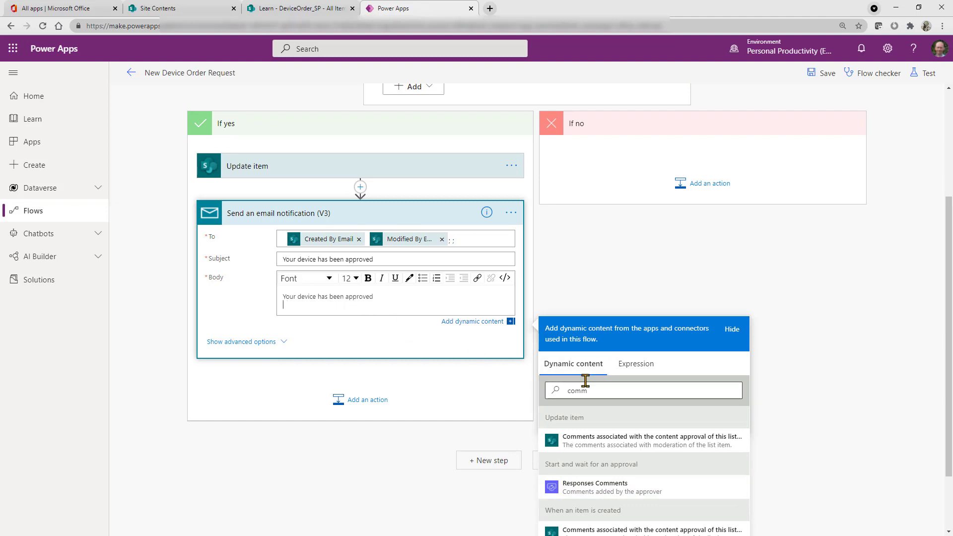
# Insert the dynamic DeviceName value from When an item is created on the email body's second line.
pyautogui.moveTo(585, 390); pyautogui.dragTo(550, 391)
pyautogui.write('dev')
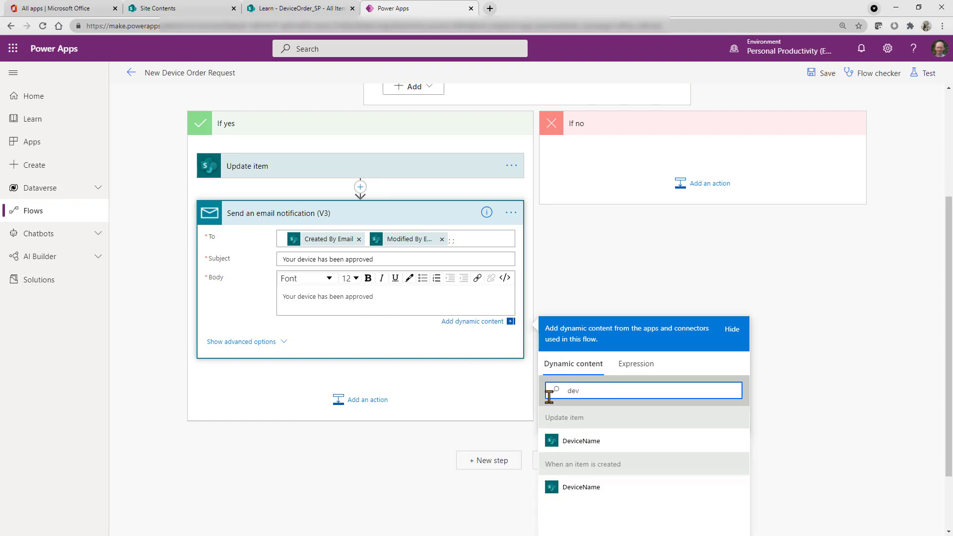
pyautogui.click(581, 488)
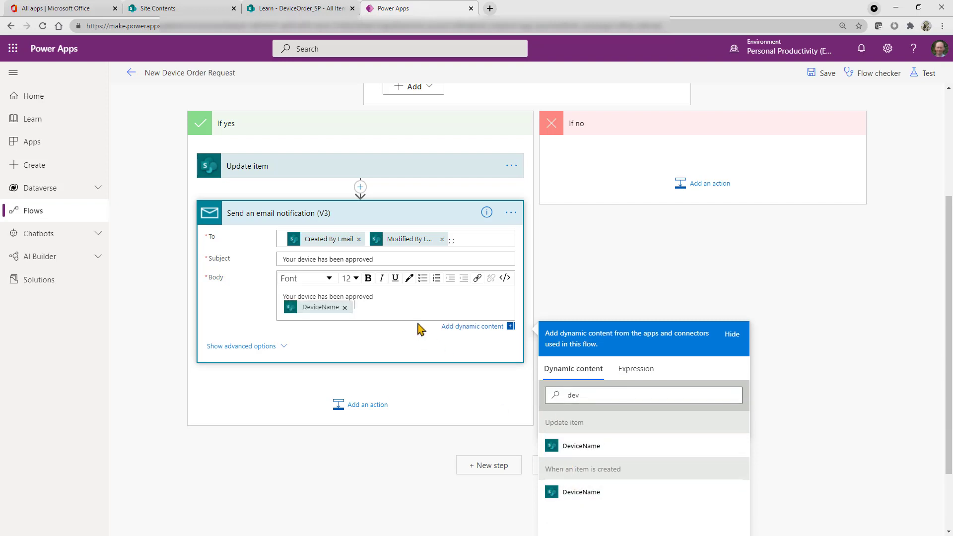
# Insert the dynamic Price value from Update item after DeviceName in the email body, prefixed with £.
pyautogui.doubleClick(627, 395)
pyautogui.write('price')
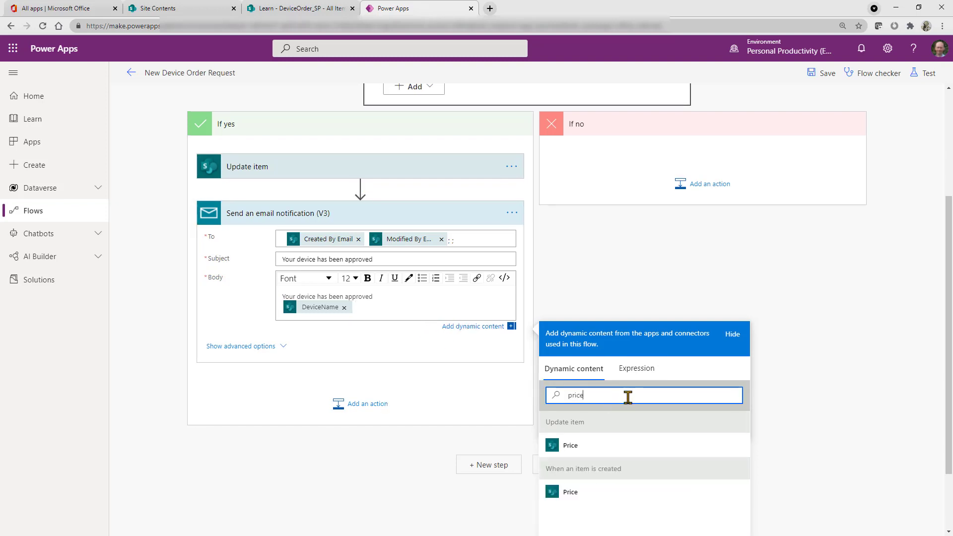
pyautogui.click(592, 448)
pyautogui.click(472, 353)
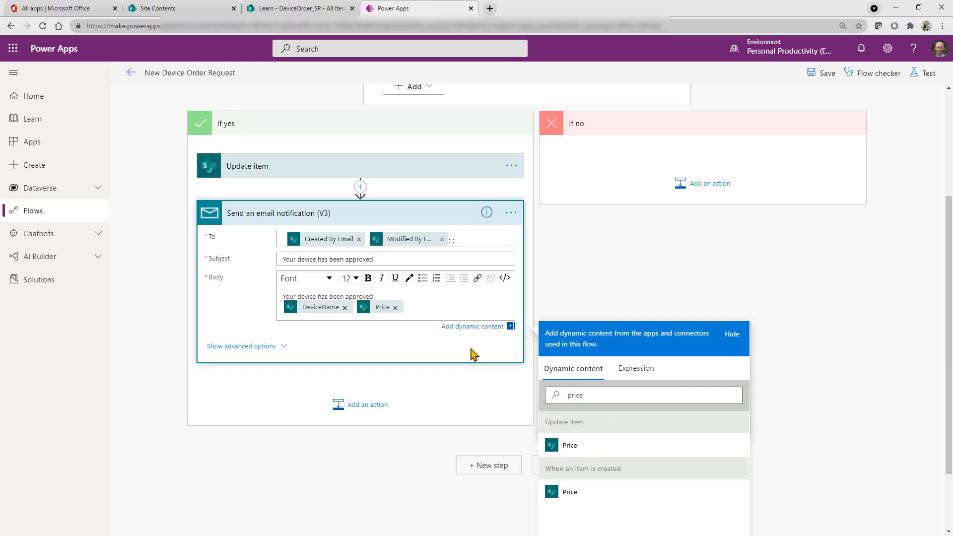
pyautogui.write('£')
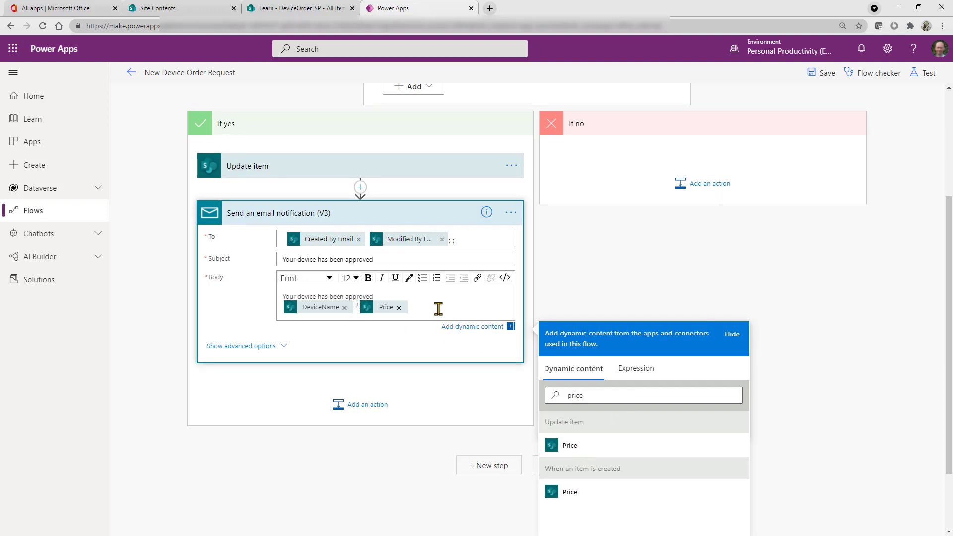
# Add an empty line at the end of the email body and save the flow.
pyautogui.press('Return')
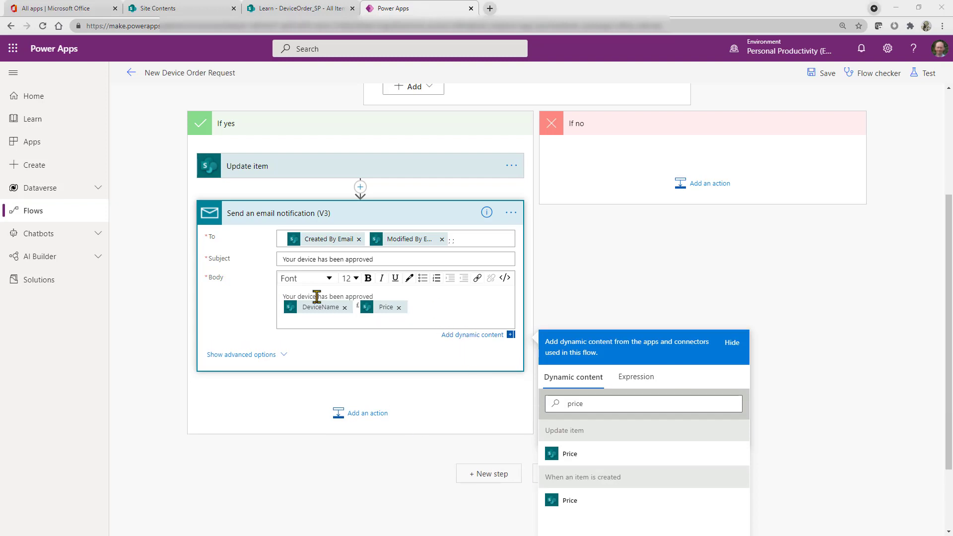
pyautogui.click(824, 73)
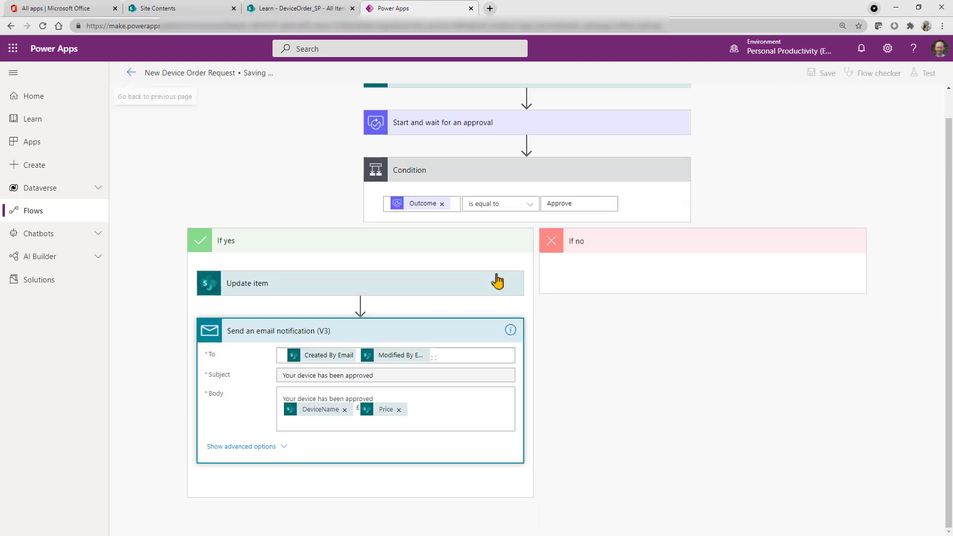